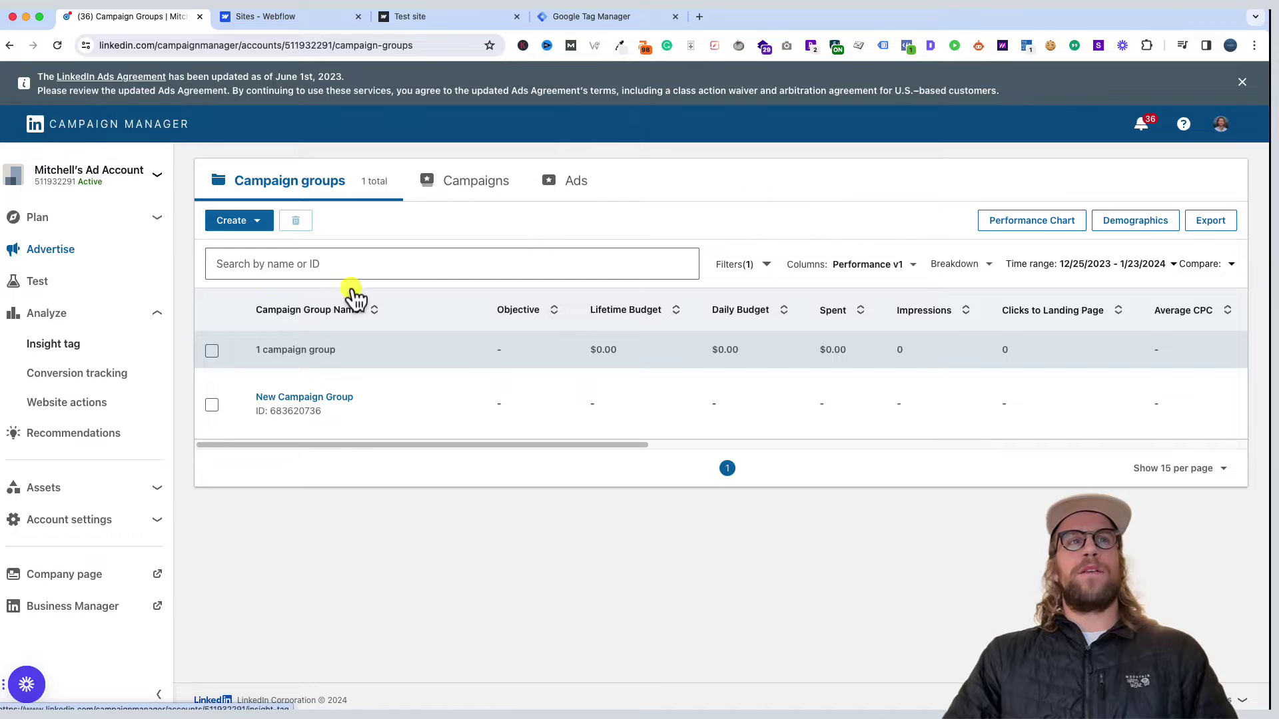
- Copy the LinkedIn Insight Tag code from Campaign Manager's 'I will install the tag myself' option
left_click(101, 351)
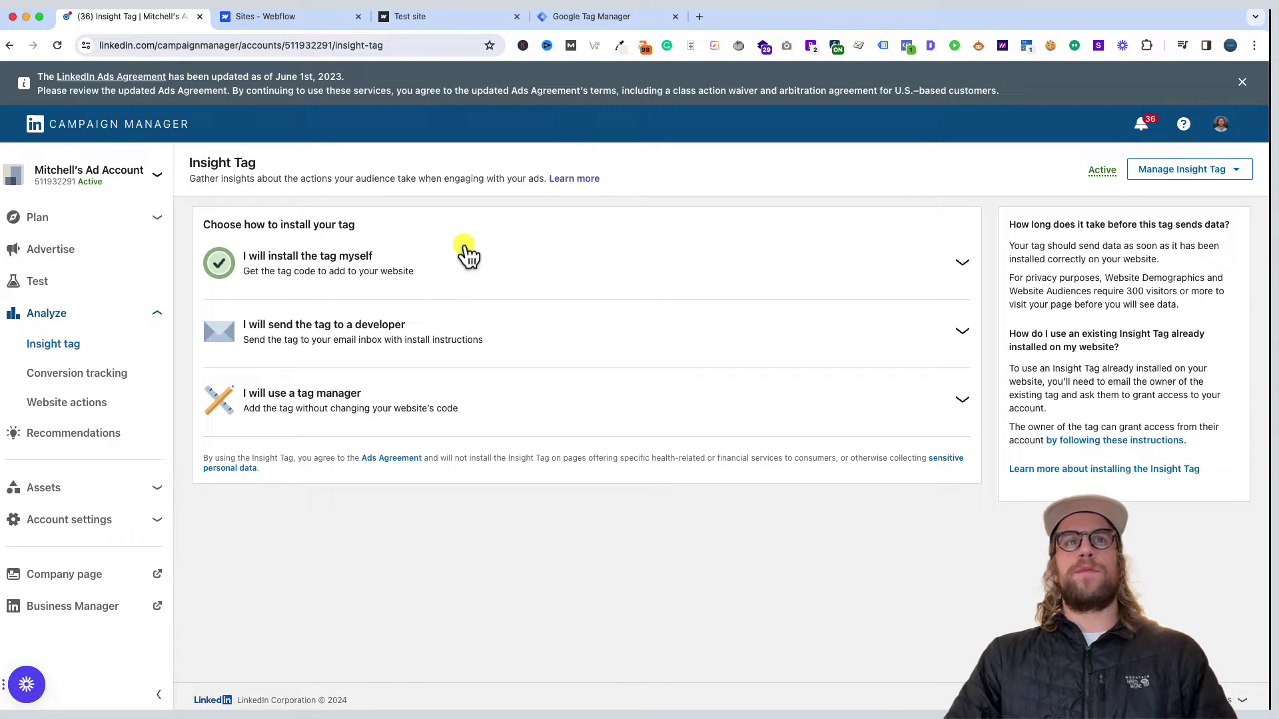
left_click(464, 292)
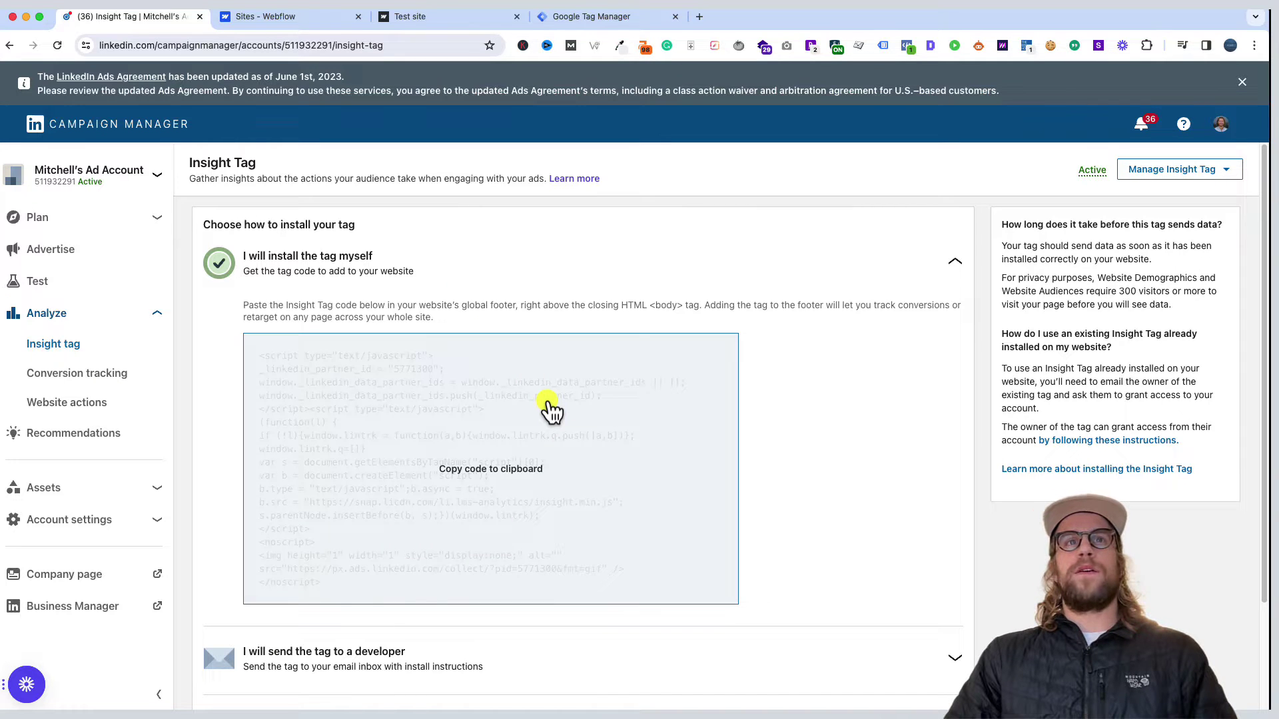
left_click(547, 401)
- Paste the Insight Tag code into the Test site's Footer custom code and save it
left_click(289, 22)
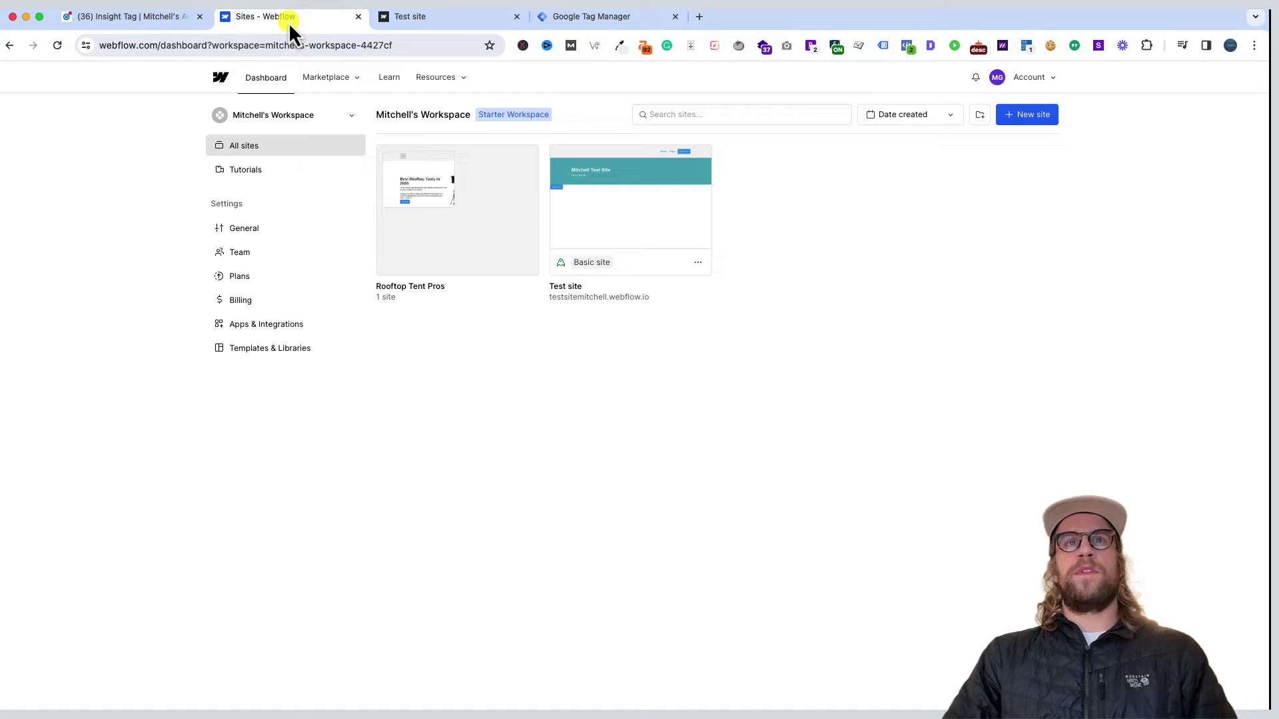
left_click(697, 262)
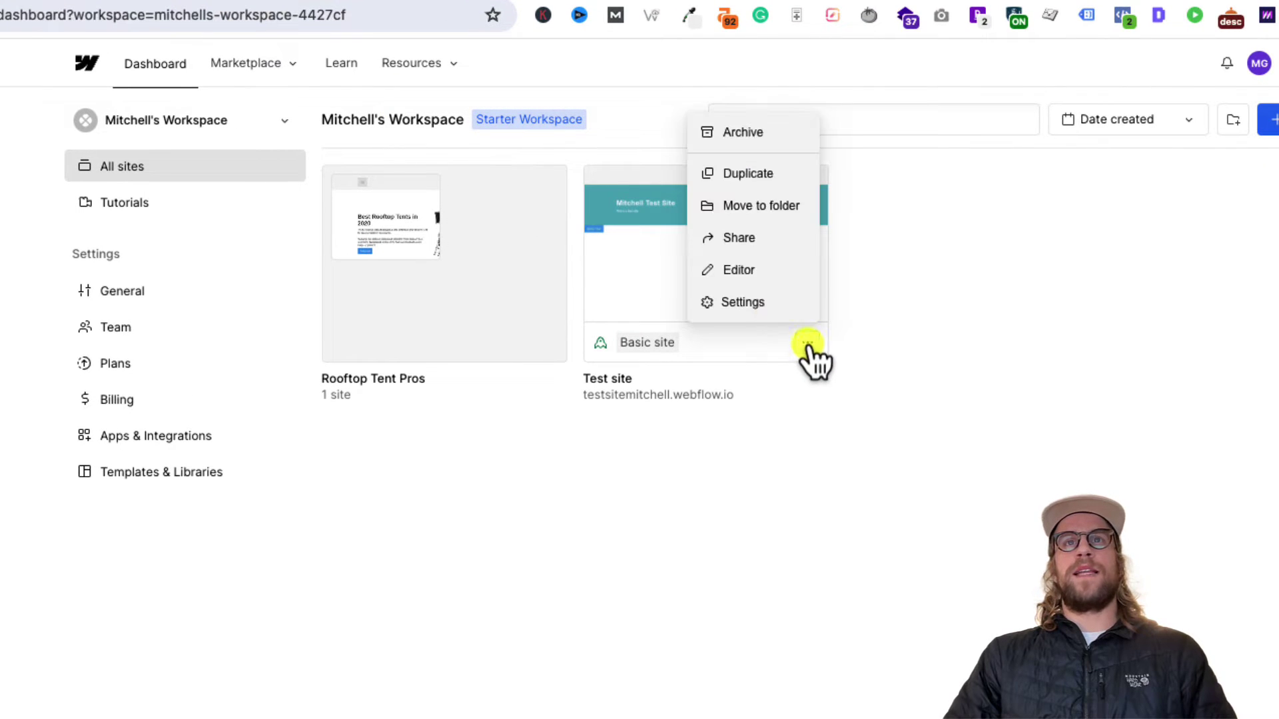
left_click(759, 303)
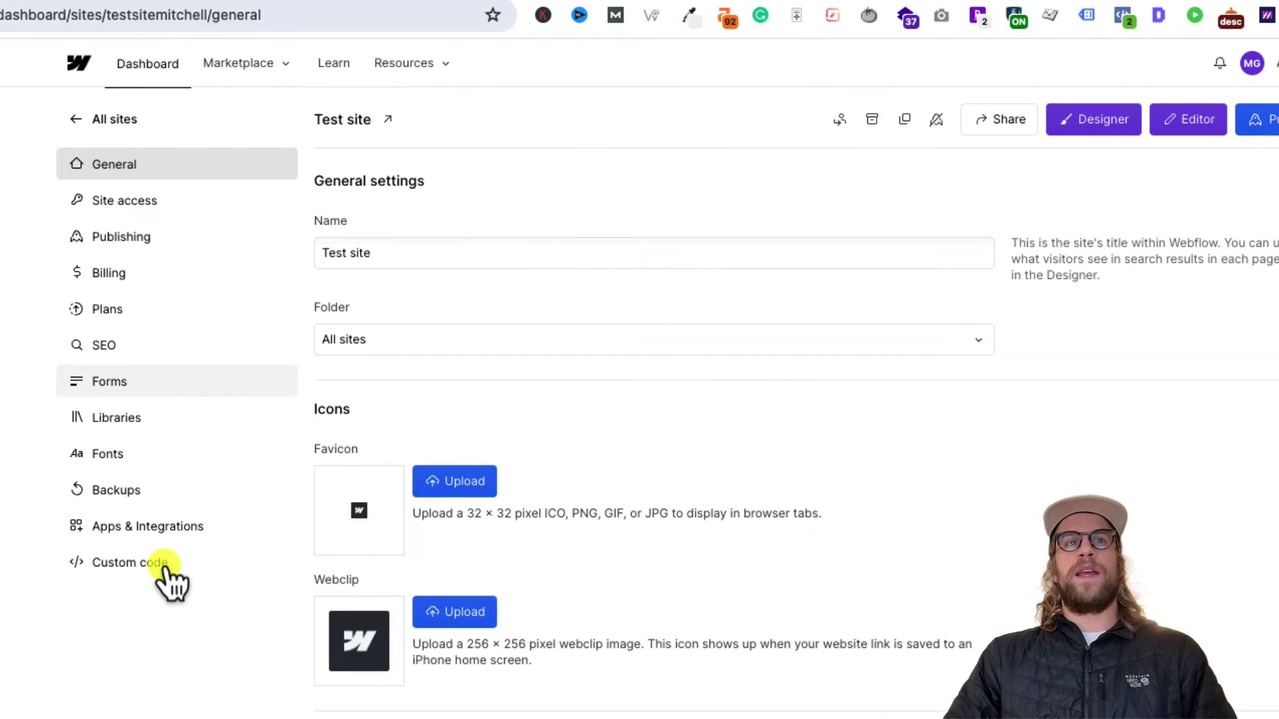
left_click(162, 566)
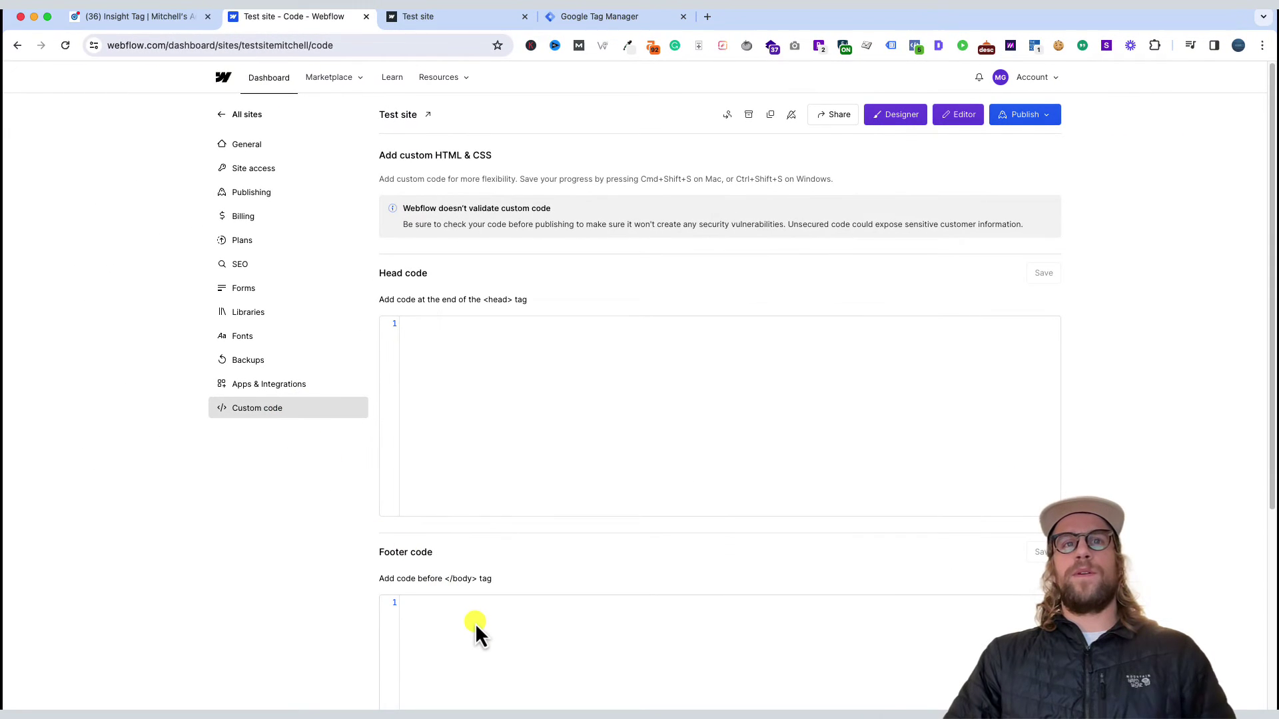
left_click(474, 625)
key("super+v")
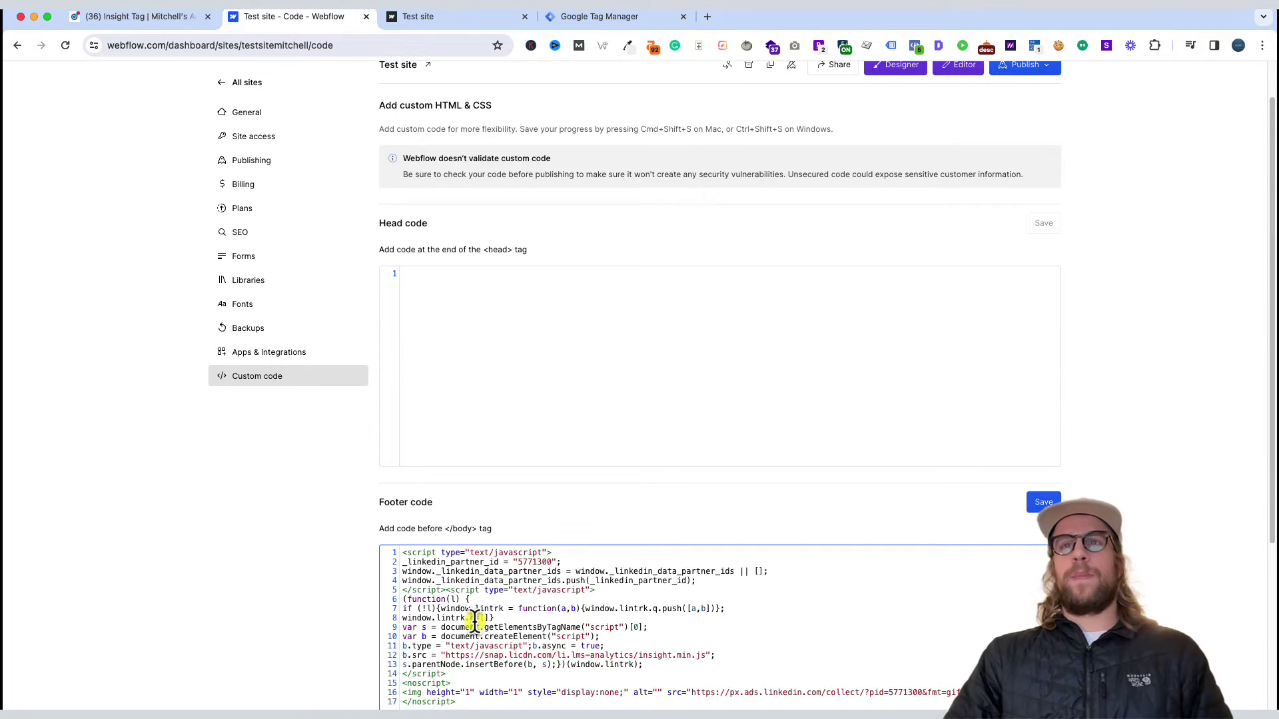
left_click(1041, 498)
- Publish the Test site to the testsitemitchell.webflow.io staging domain
scroll(1039, 466, "up", 2)
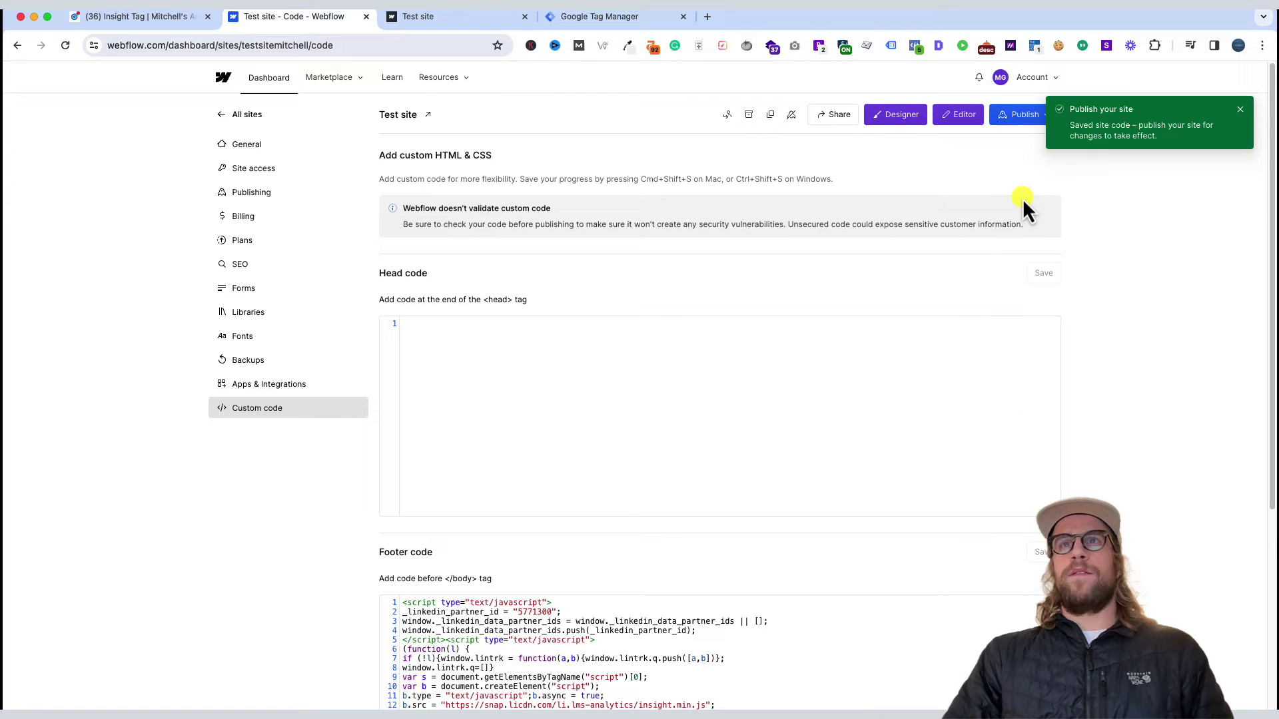
left_click(1022, 116)
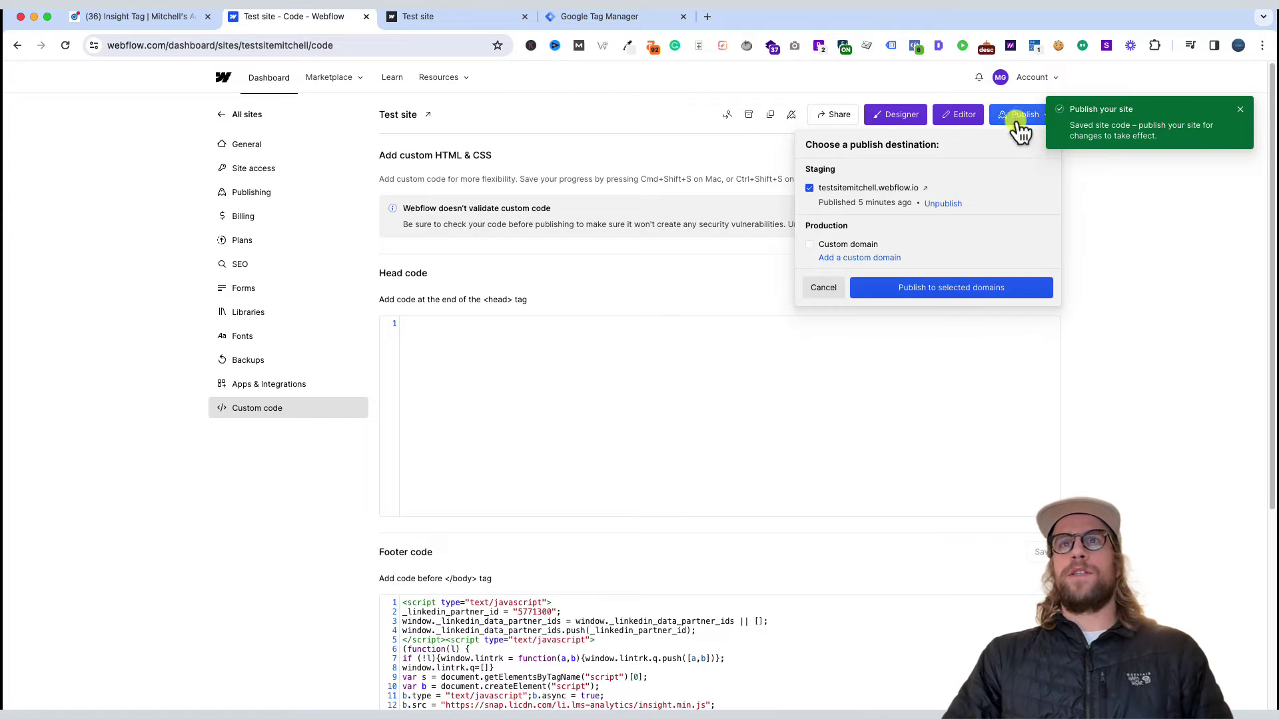
left_click(902, 290)
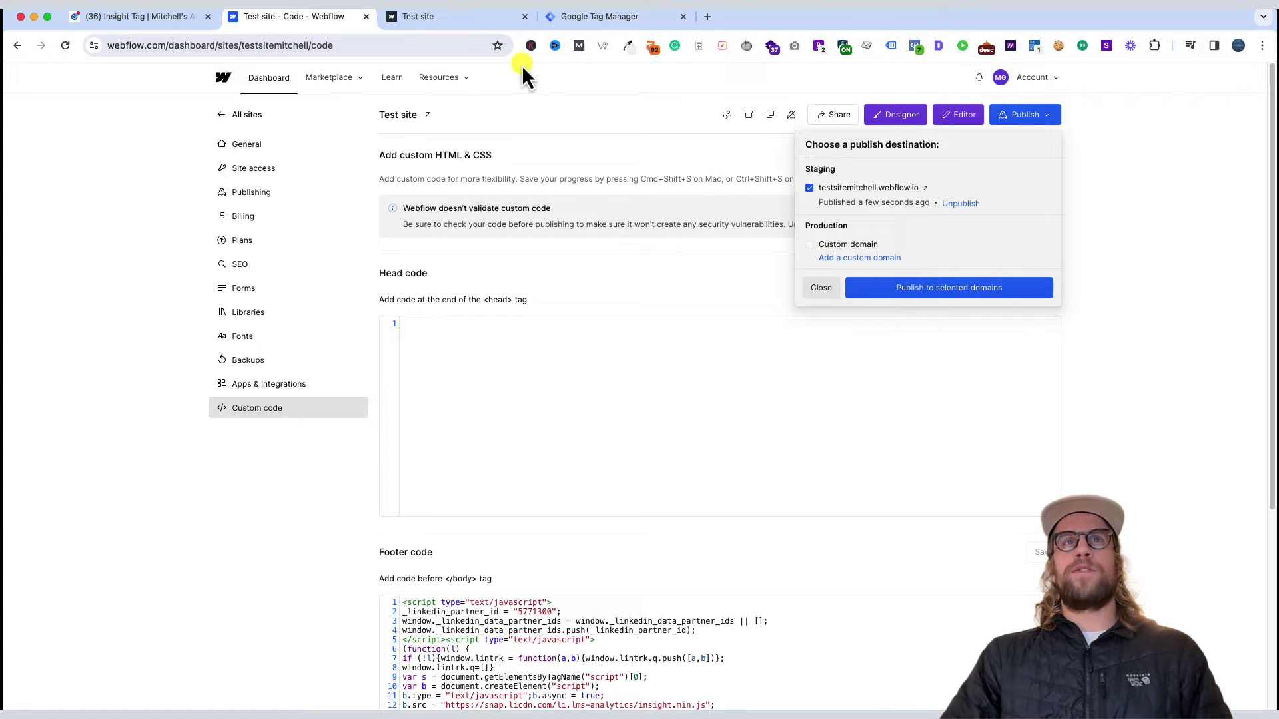
- Reload the live test site and confirm the Insight Tag Checker reports Status: Success
left_click(432, 18)
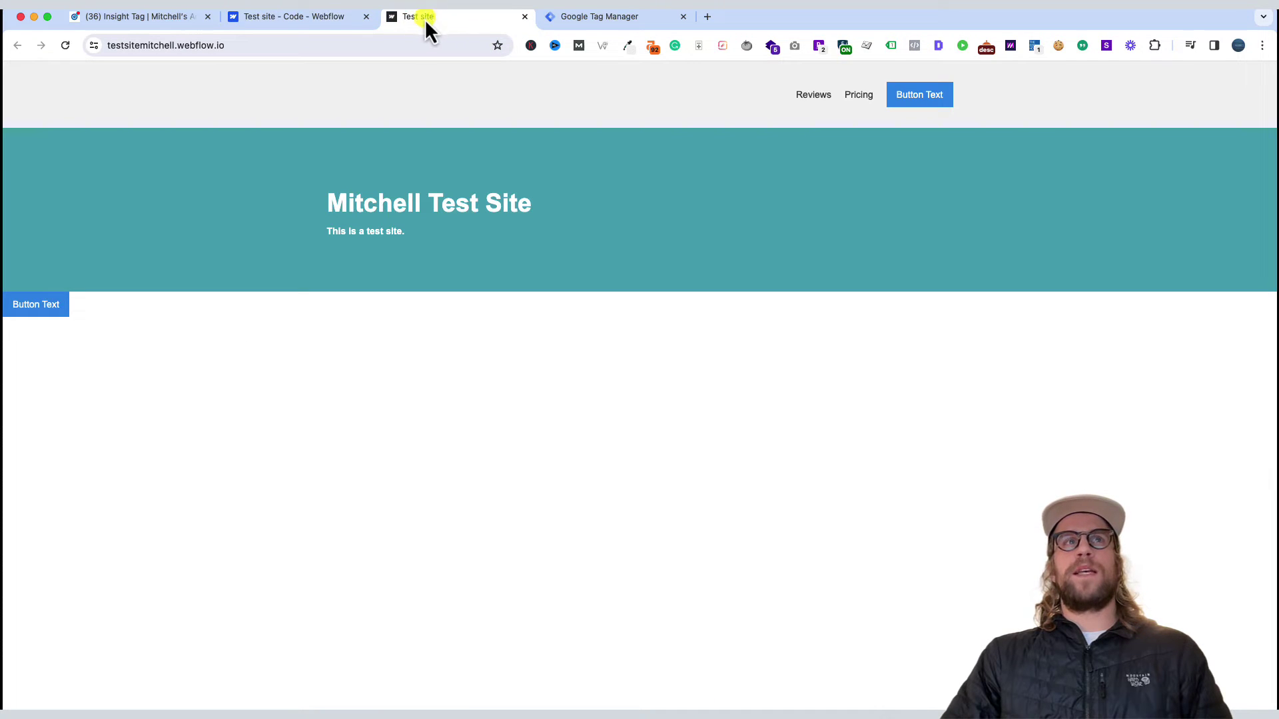
left_click(65, 46)
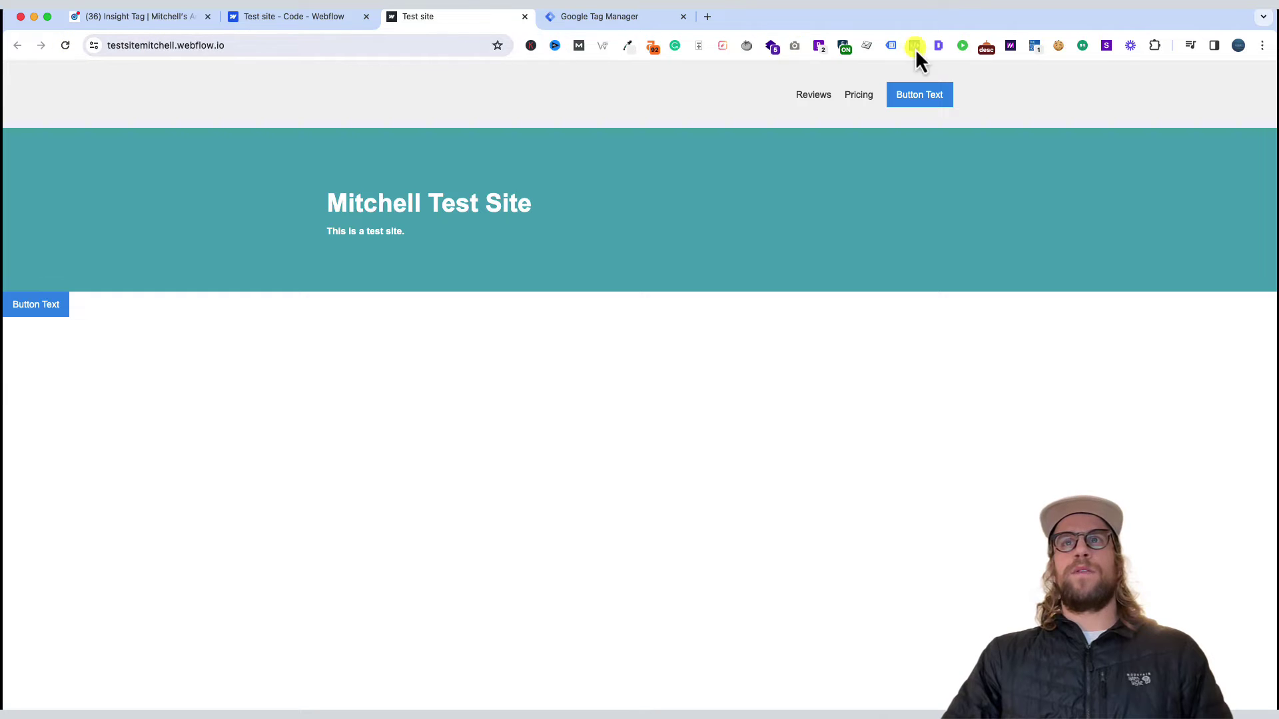
left_click(1035, 47)
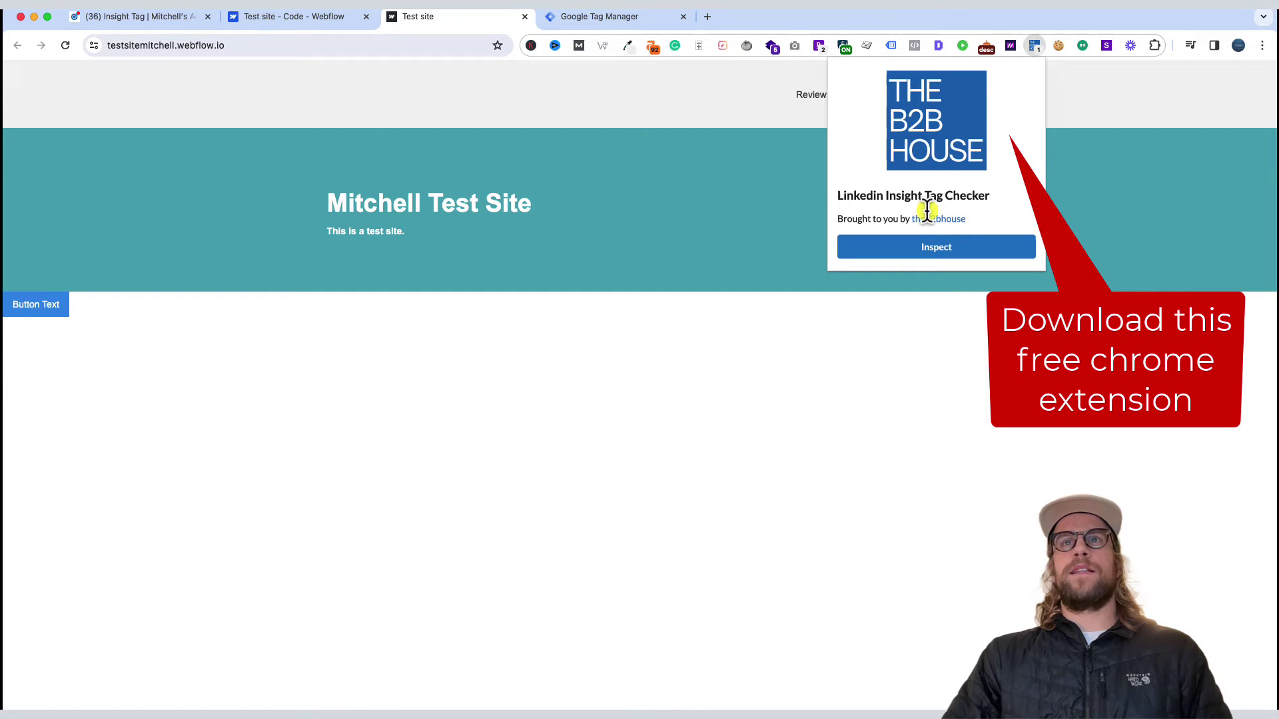
left_click(920, 250)
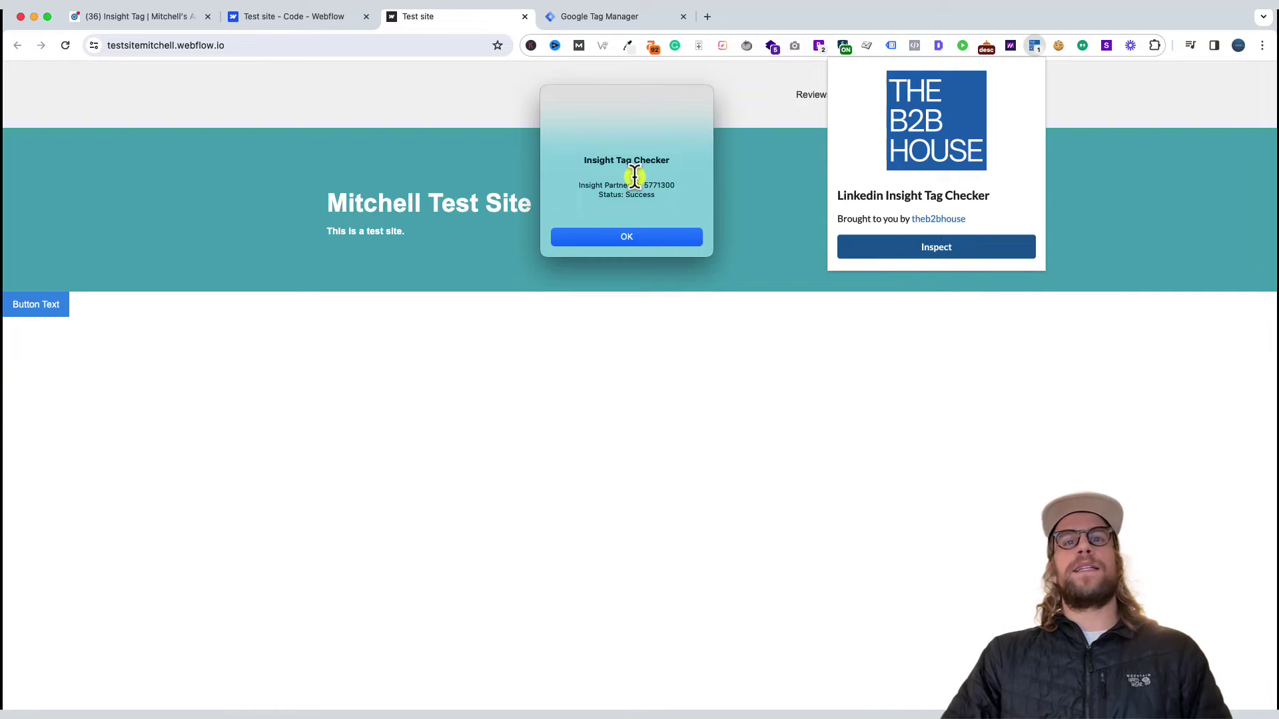
key("Return")
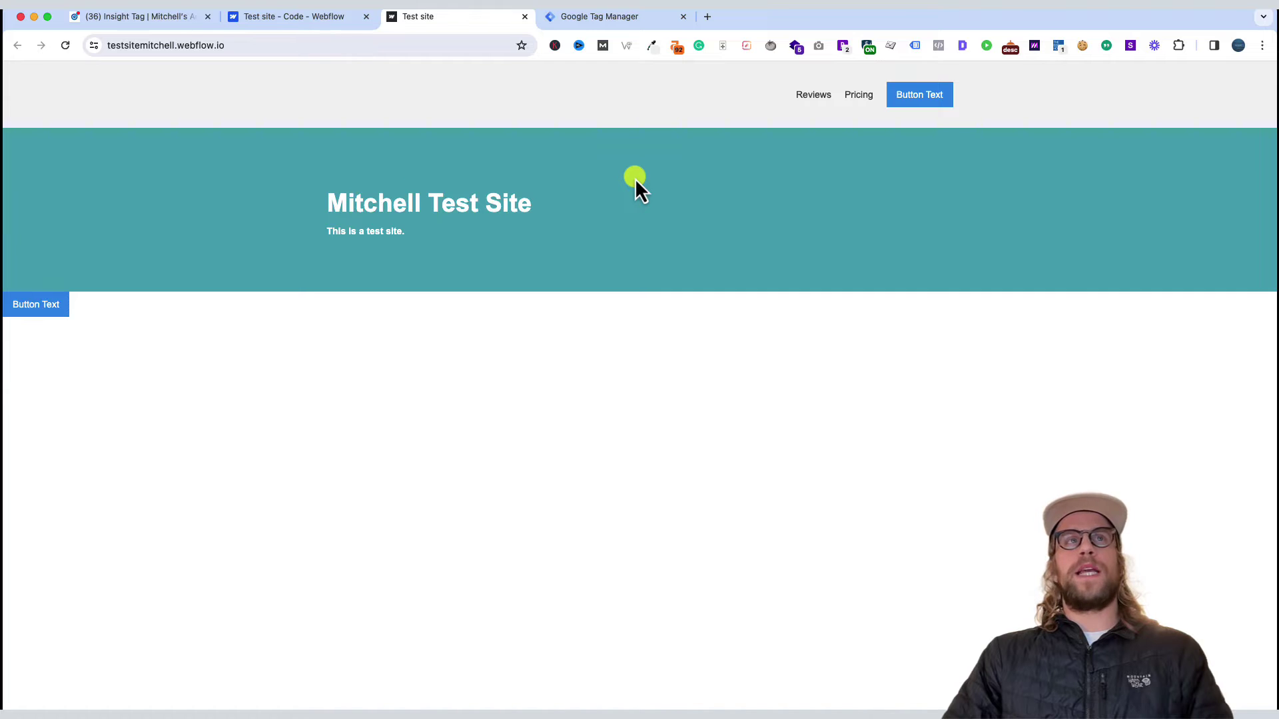
- Reveal the partner ID under LinkedIn's 'I will use a tag manager' option, then return to Google Tag Manager
left_click(138, 18)
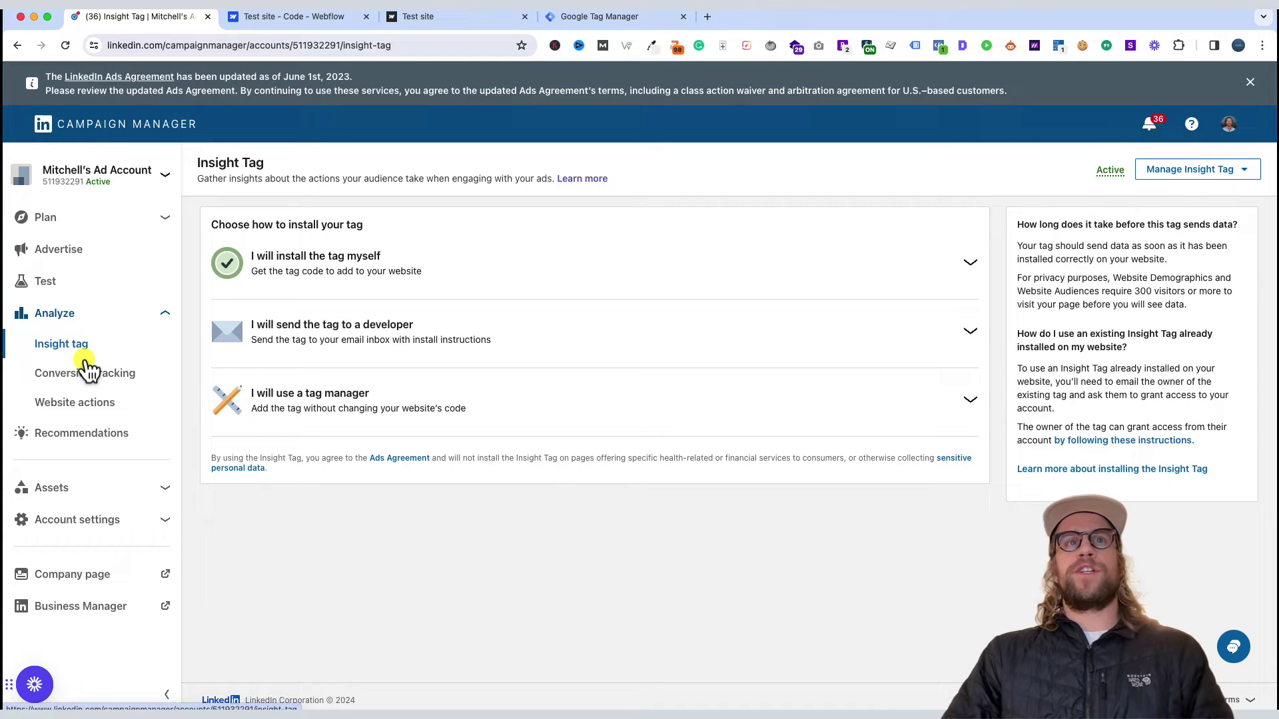
left_click(353, 404)
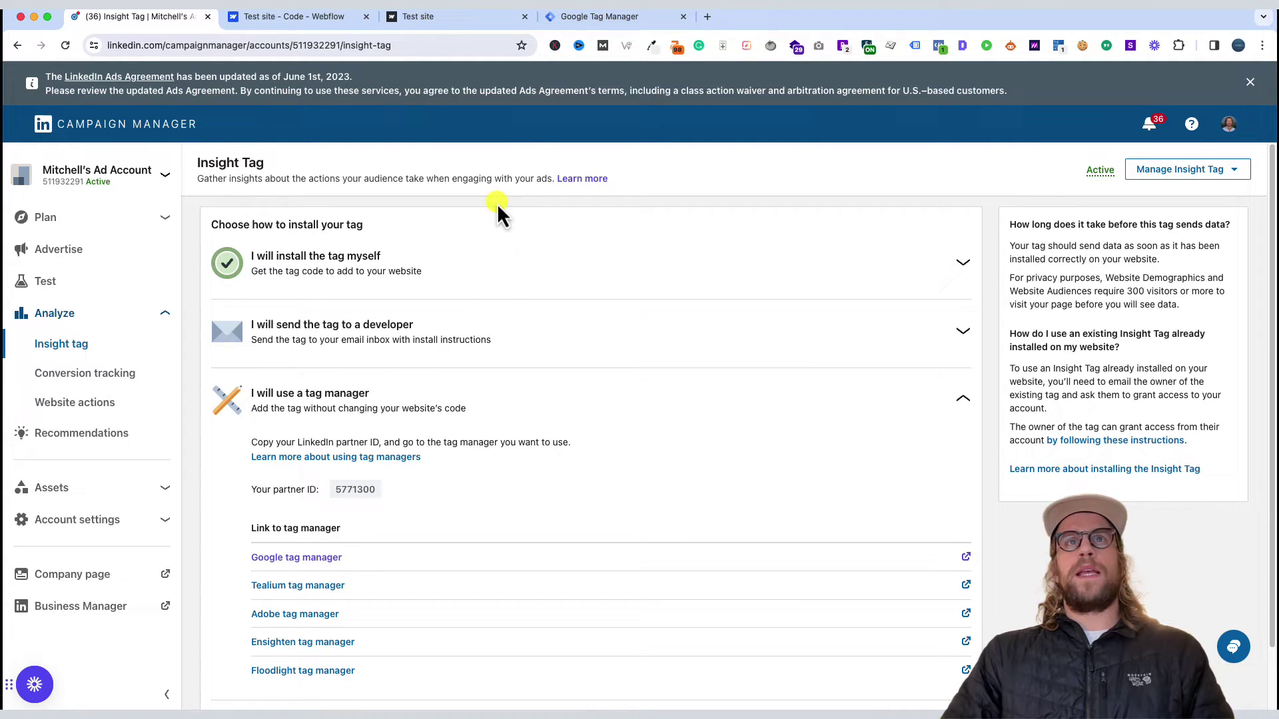
left_click(586, 18)
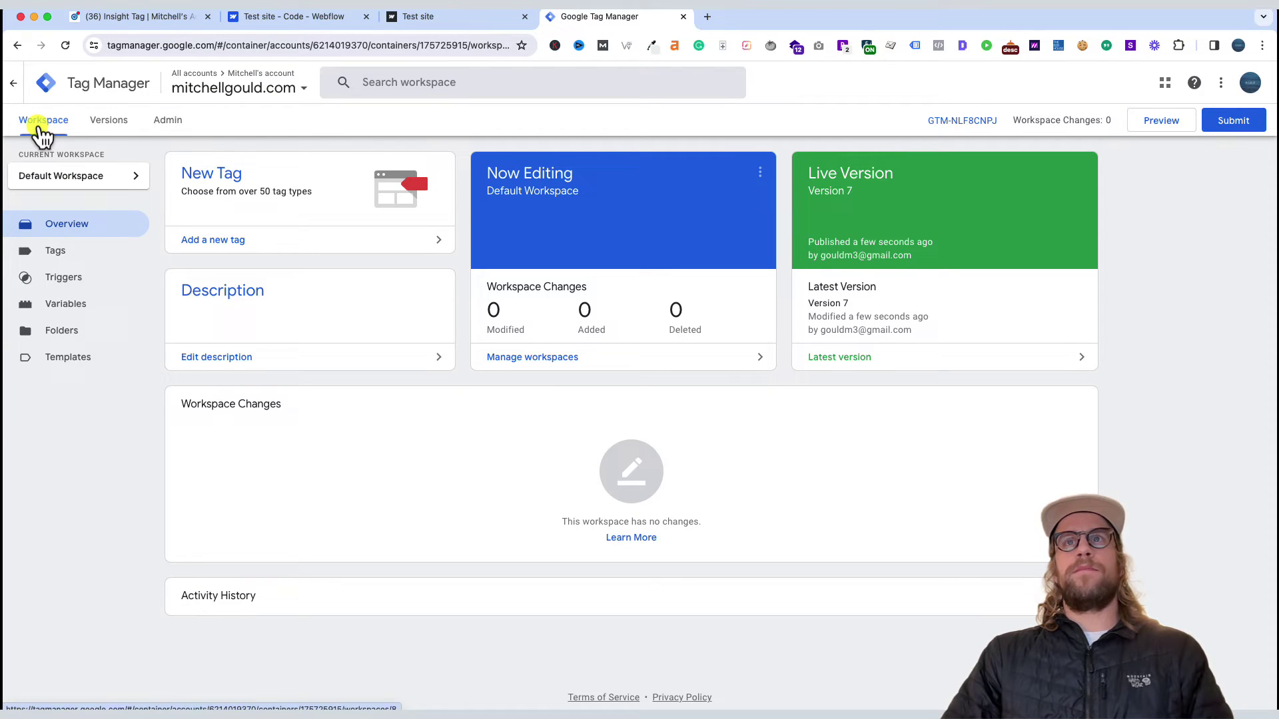
- Copy the head snippet from the GTM container's Install Google Tag Manager dialog
left_click(961, 123)
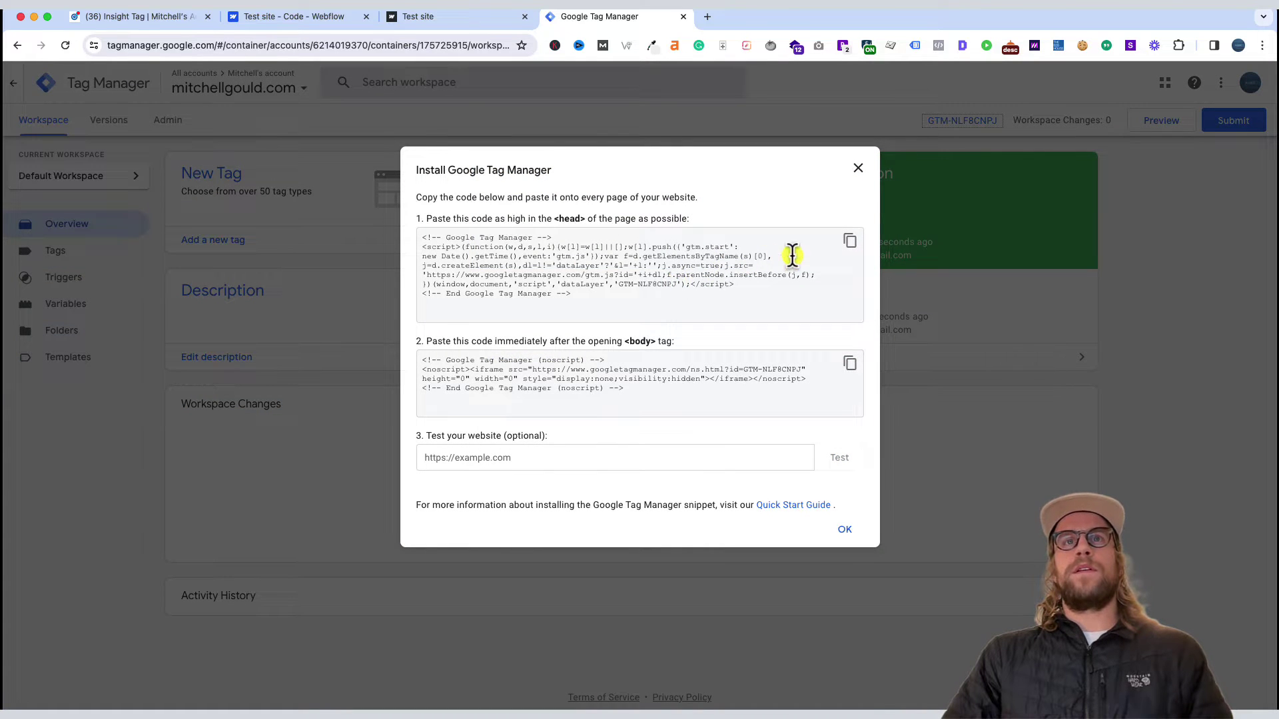
left_click(851, 241)
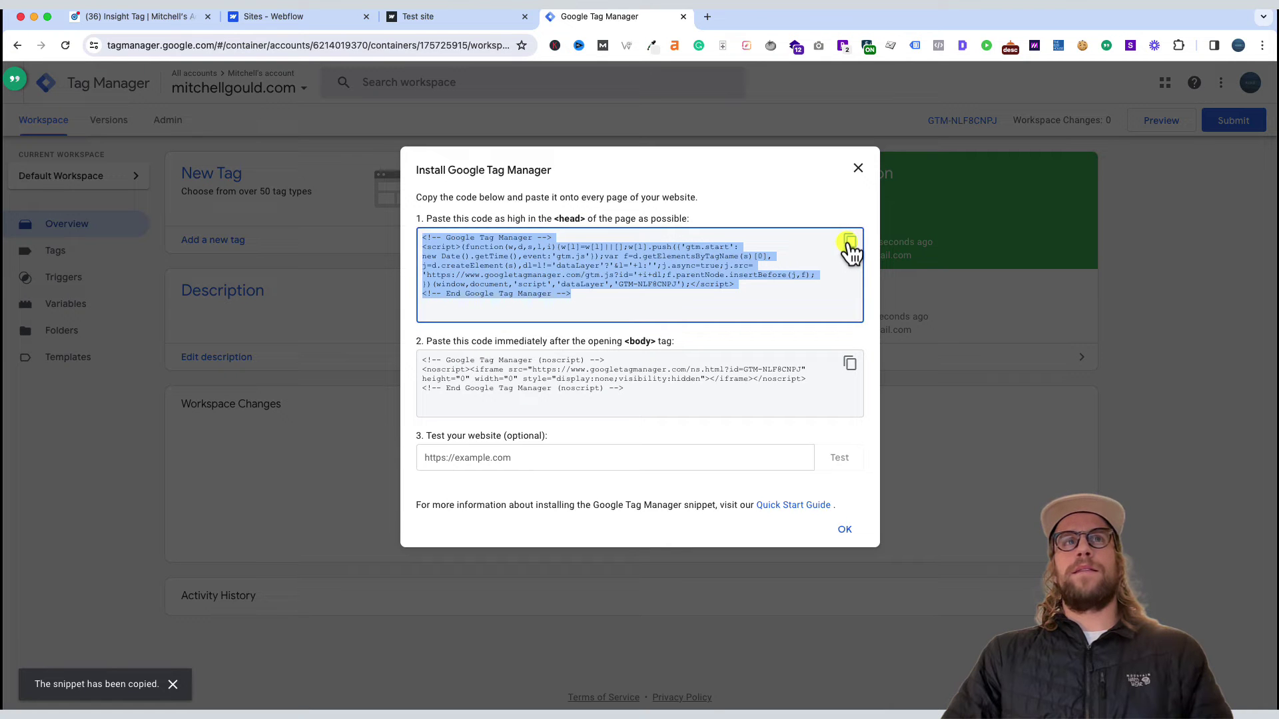
- Paste the Google Tag Manager snippet into the Test site's Head code and save it
left_click(325, 19)
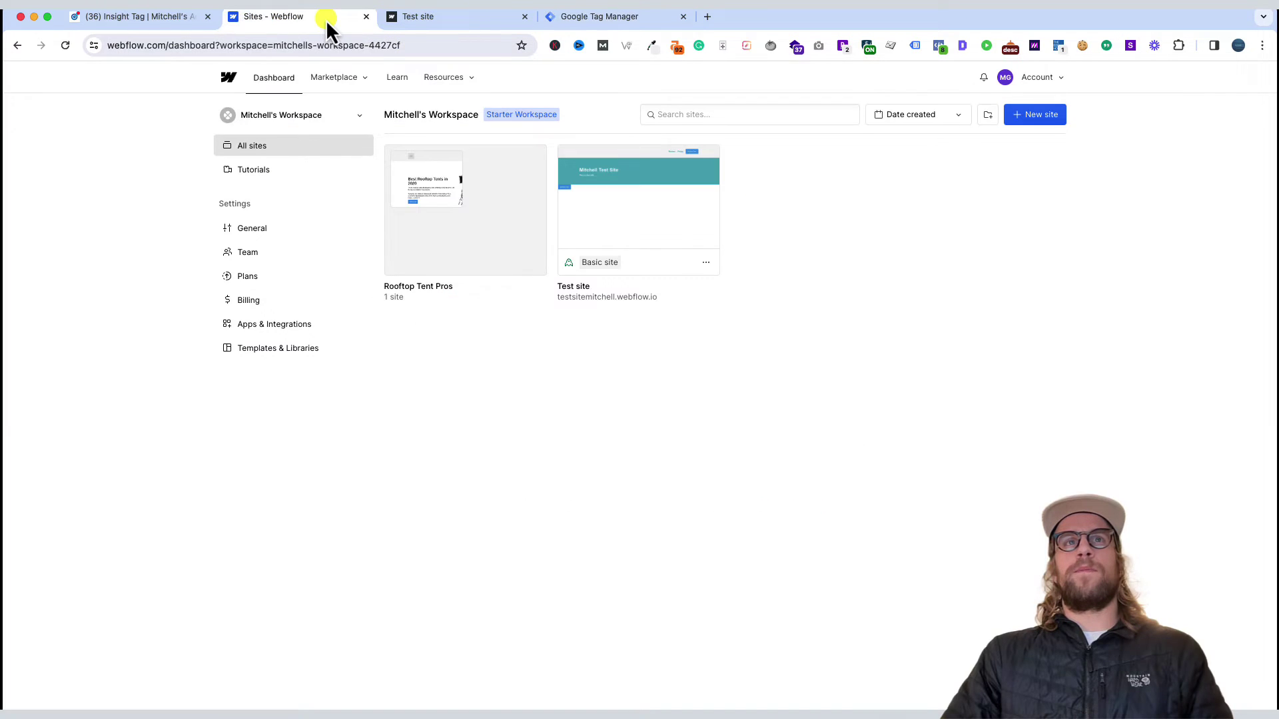
left_click(708, 267)
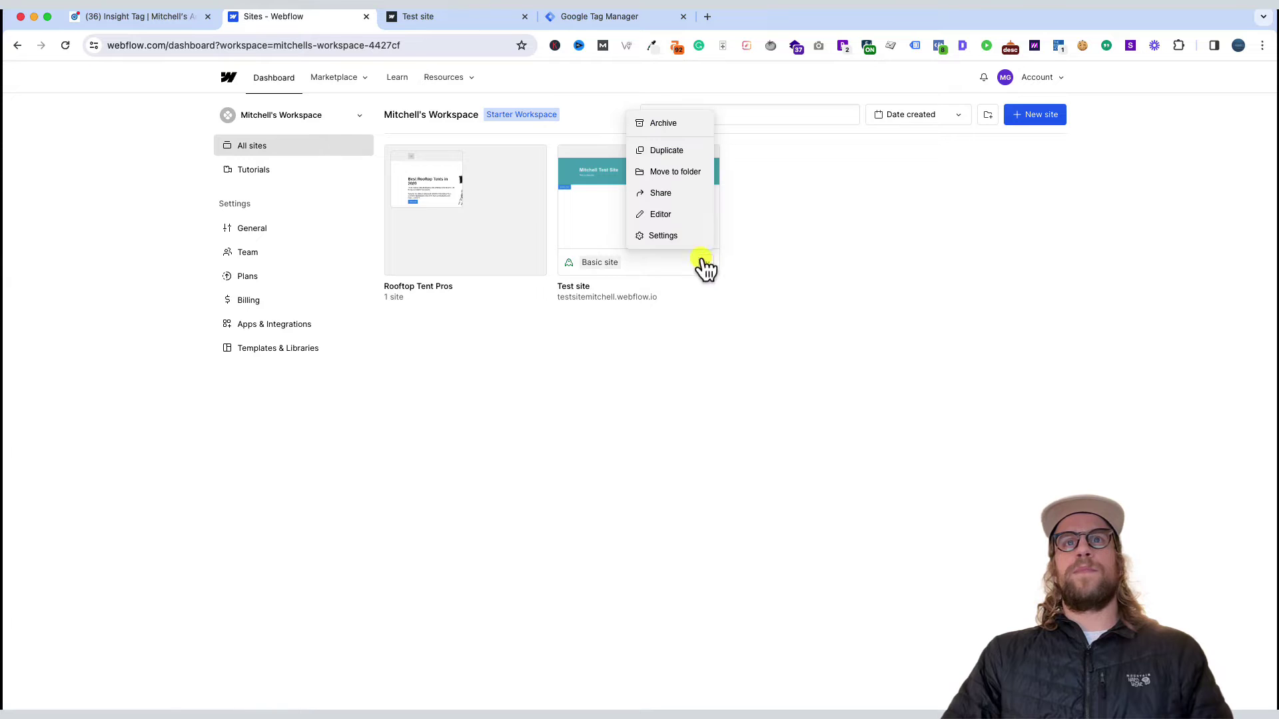
left_click(676, 236)
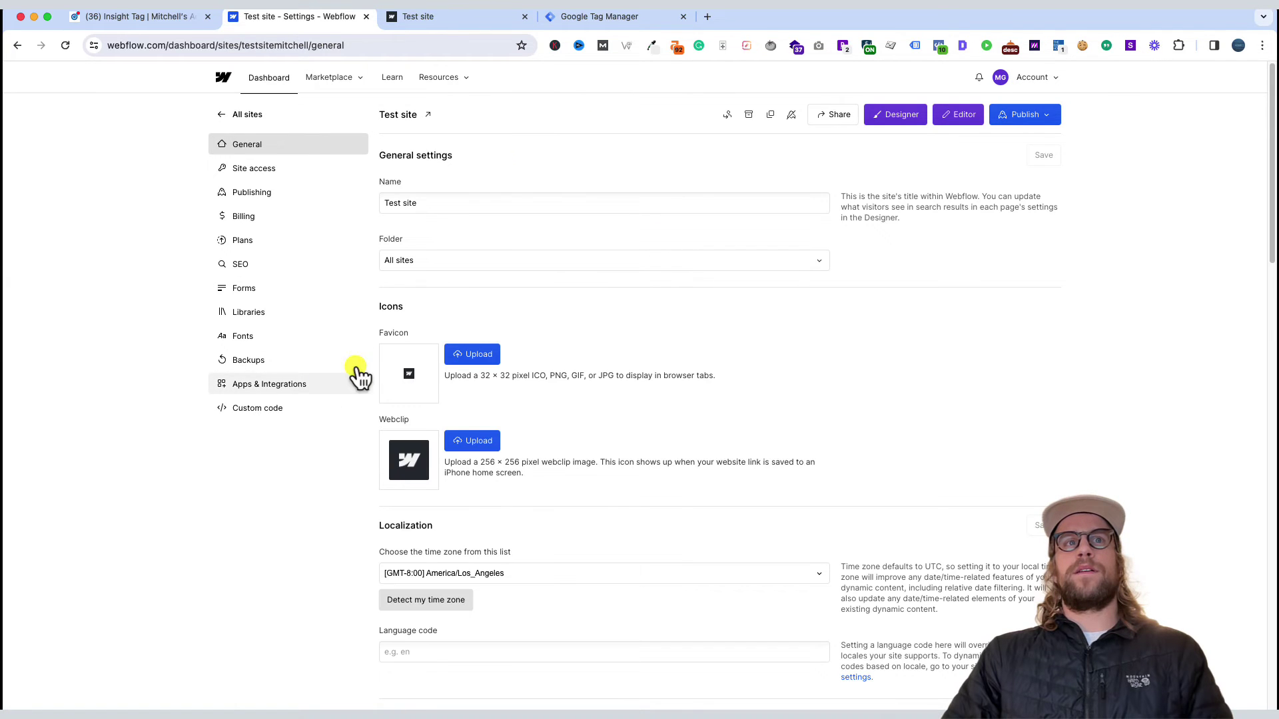
left_click(274, 408)
left_click(470, 355)
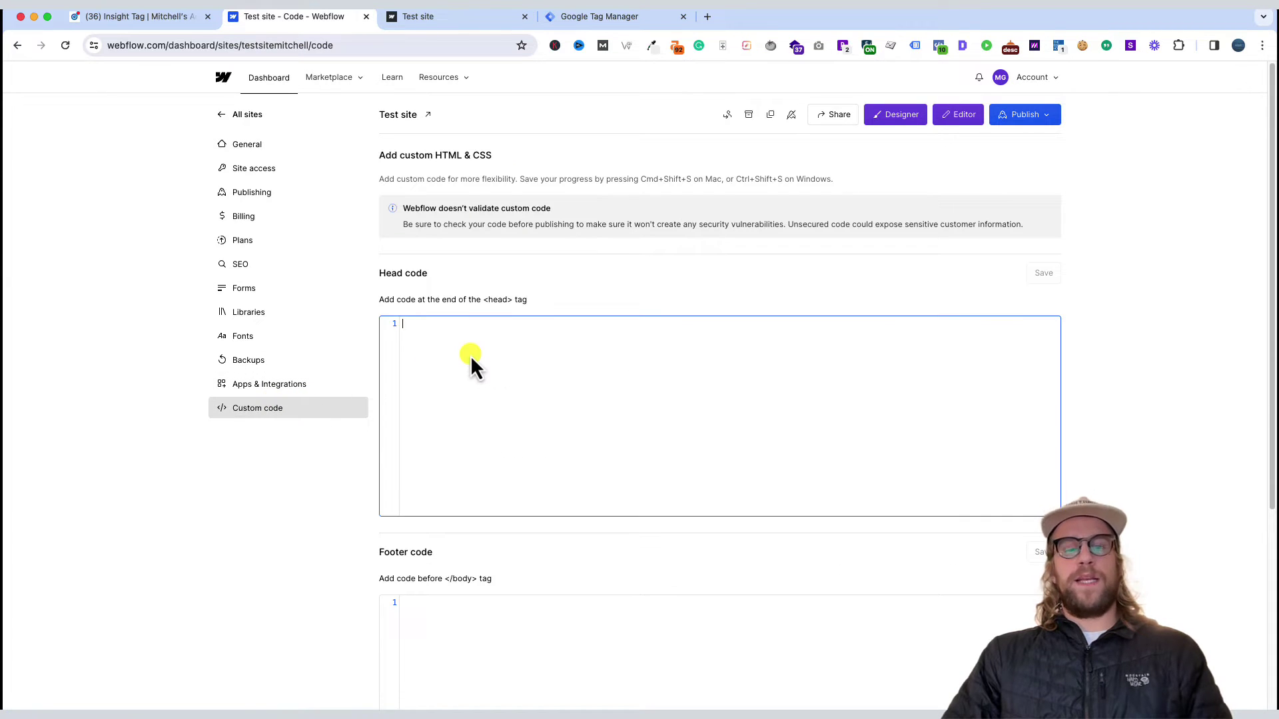
key("super+v")
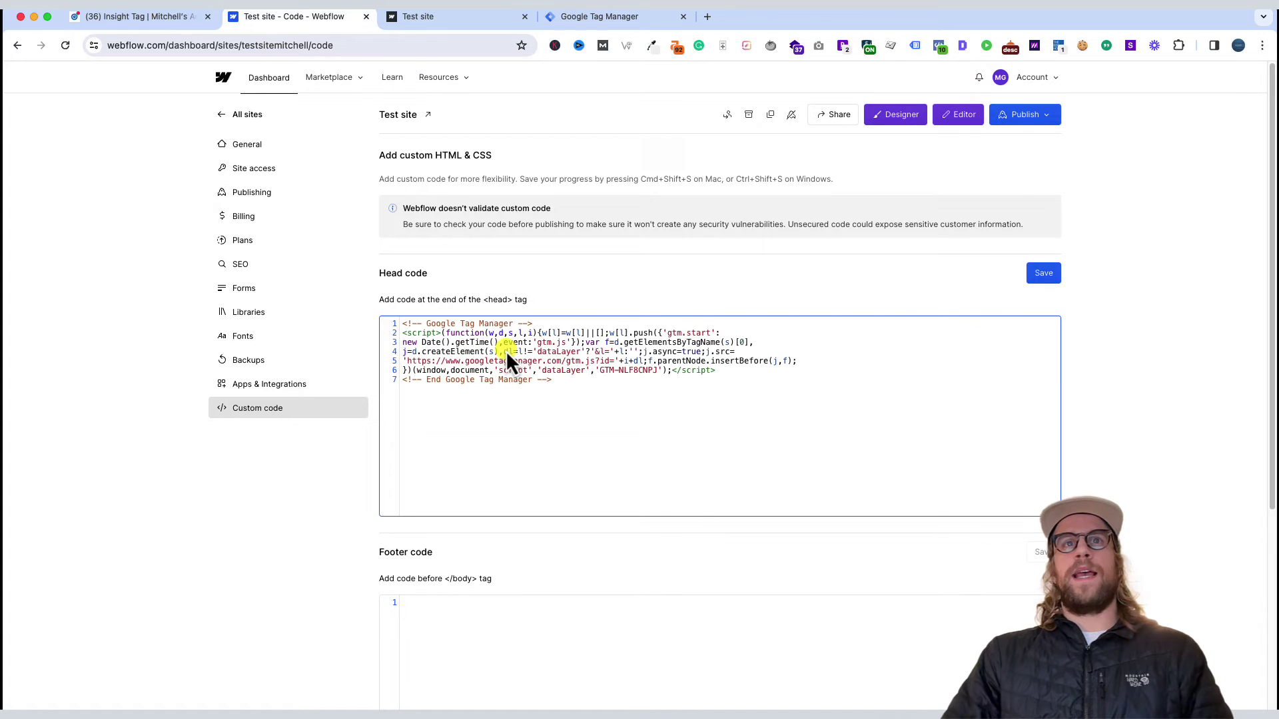
left_click(1049, 276)
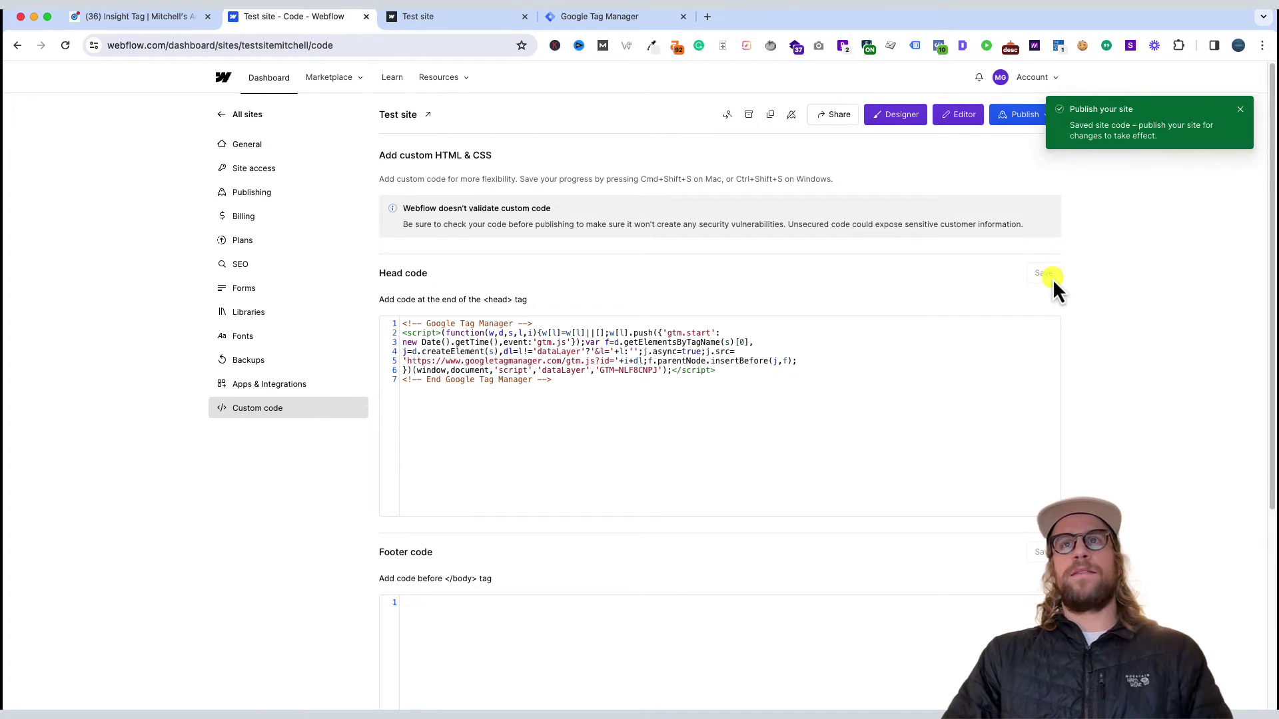
- Publish the site to the staging domain and copy Tag Manager's body snippet
left_click(1019, 115)
left_click(959, 287)
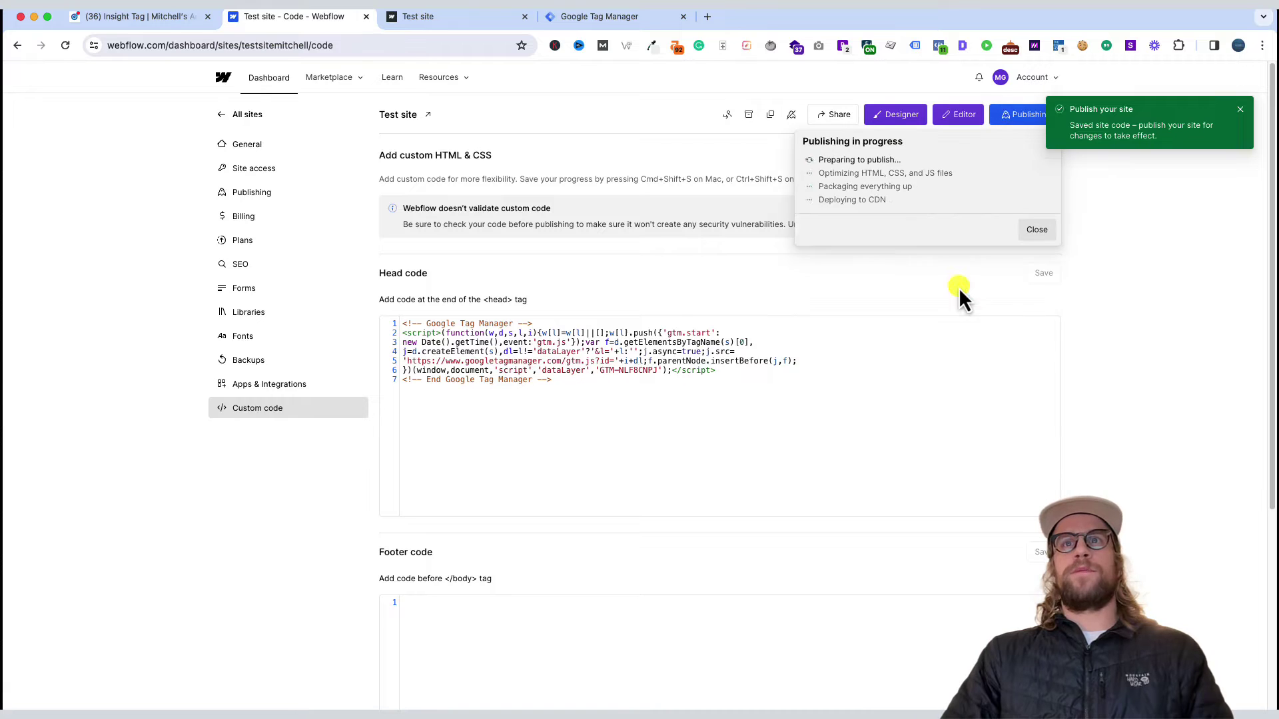
left_click(617, 14)
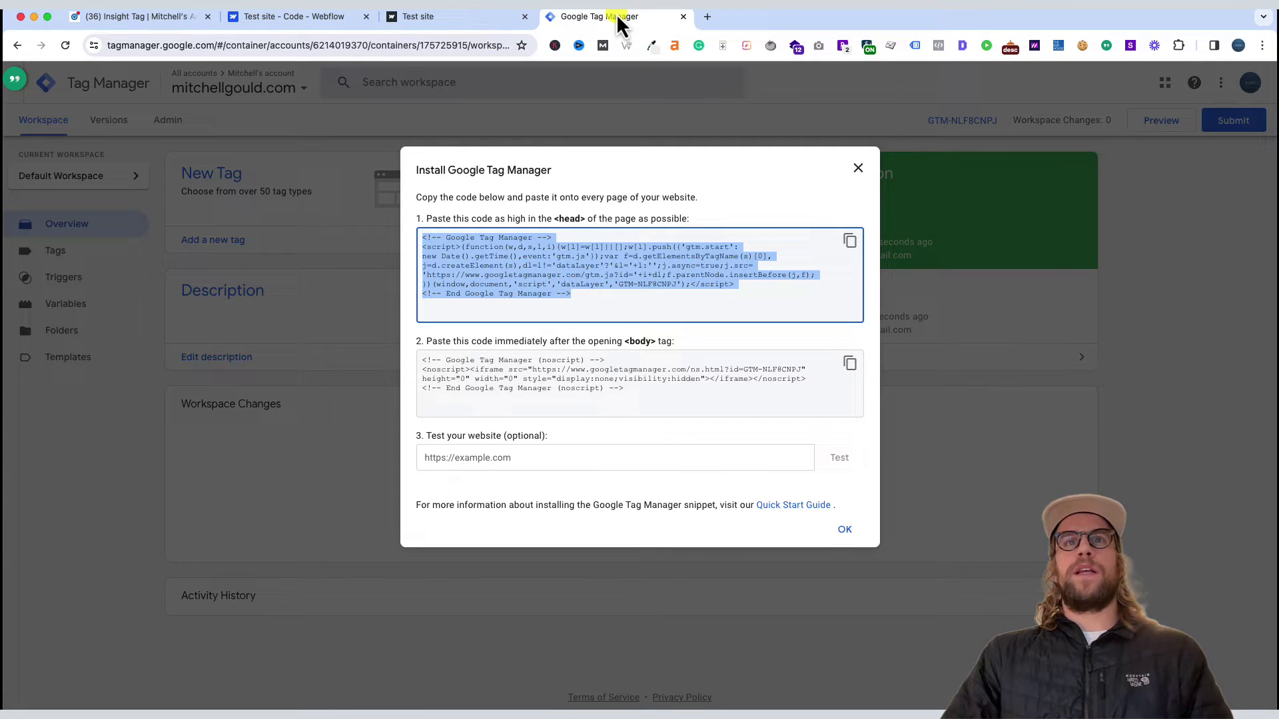
left_click(850, 364)
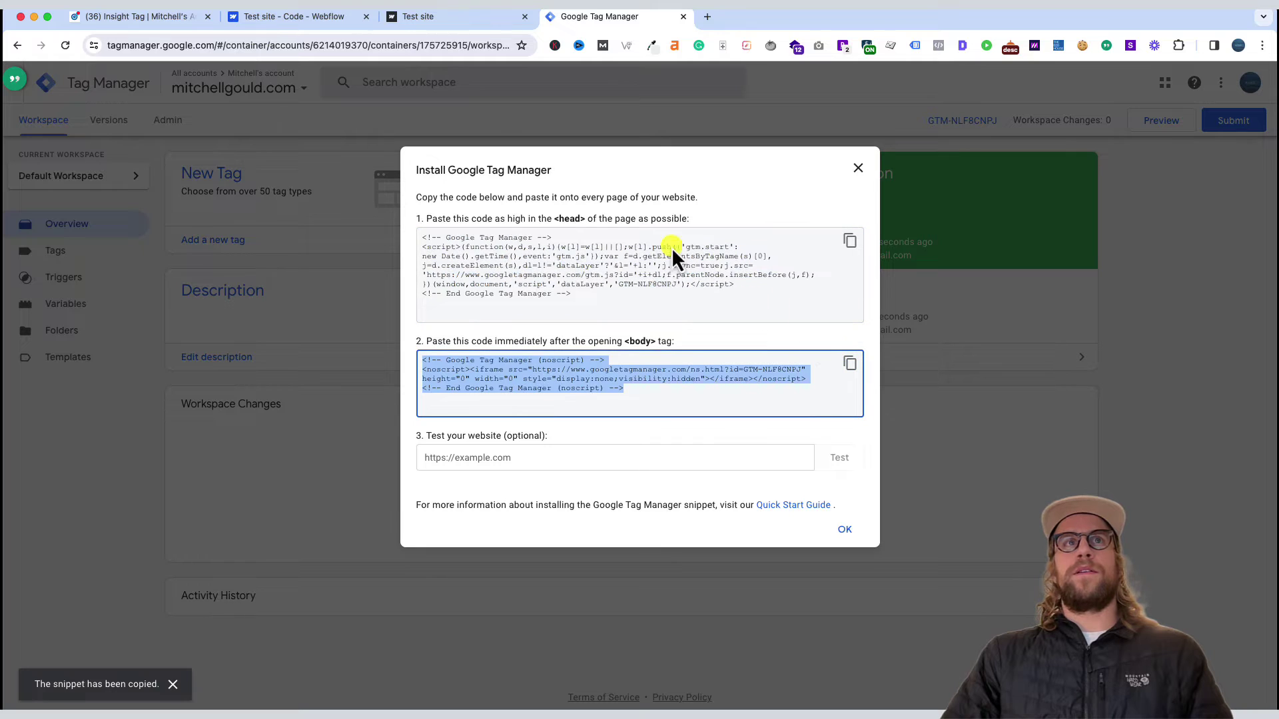
left_click(329, 23)
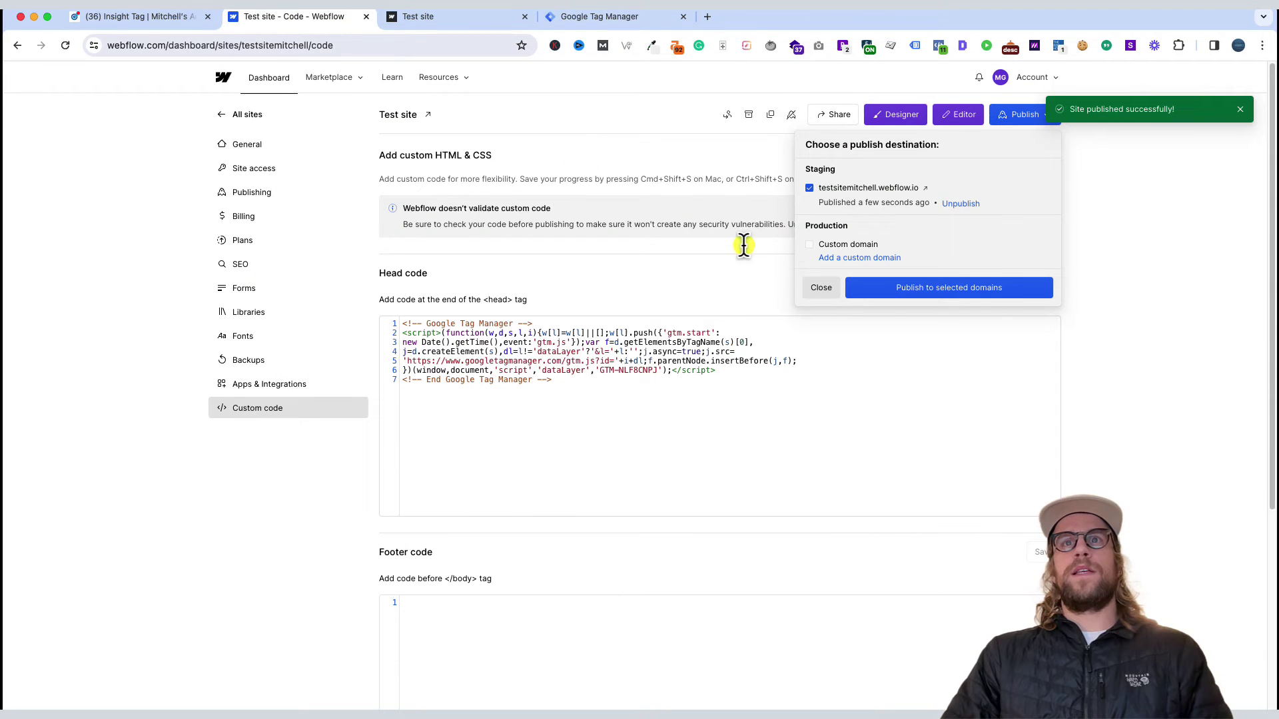
- Add an HTML Embed to the Home page in the Designer containing the Tag Manager noscript snippet
left_click(822, 288)
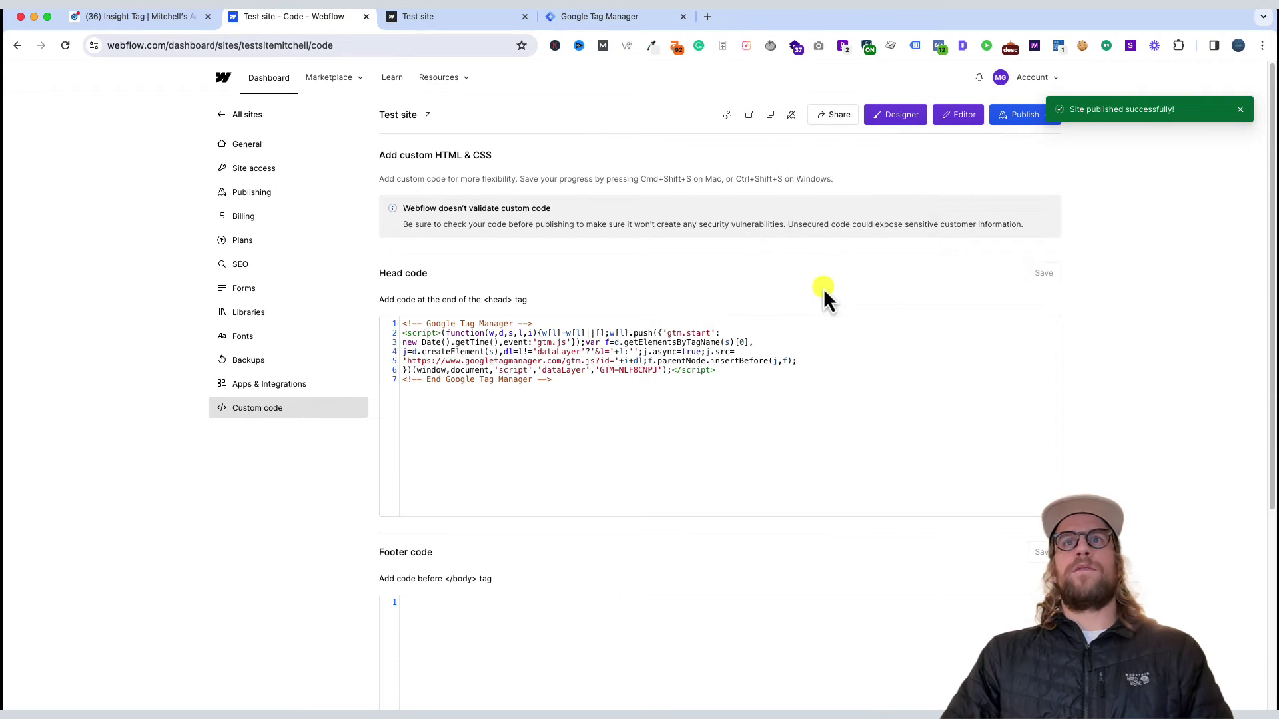
left_click(903, 120)
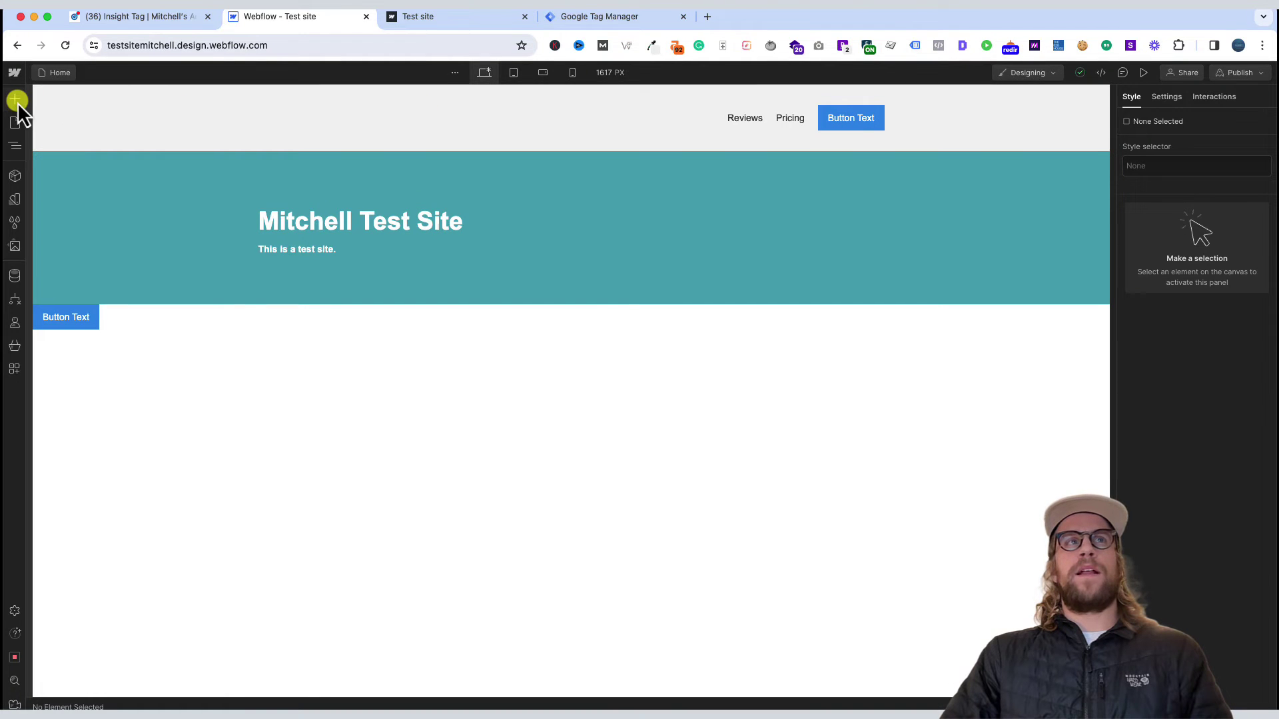
left_click(18, 100)
scroll(117, 440, "down", 15)
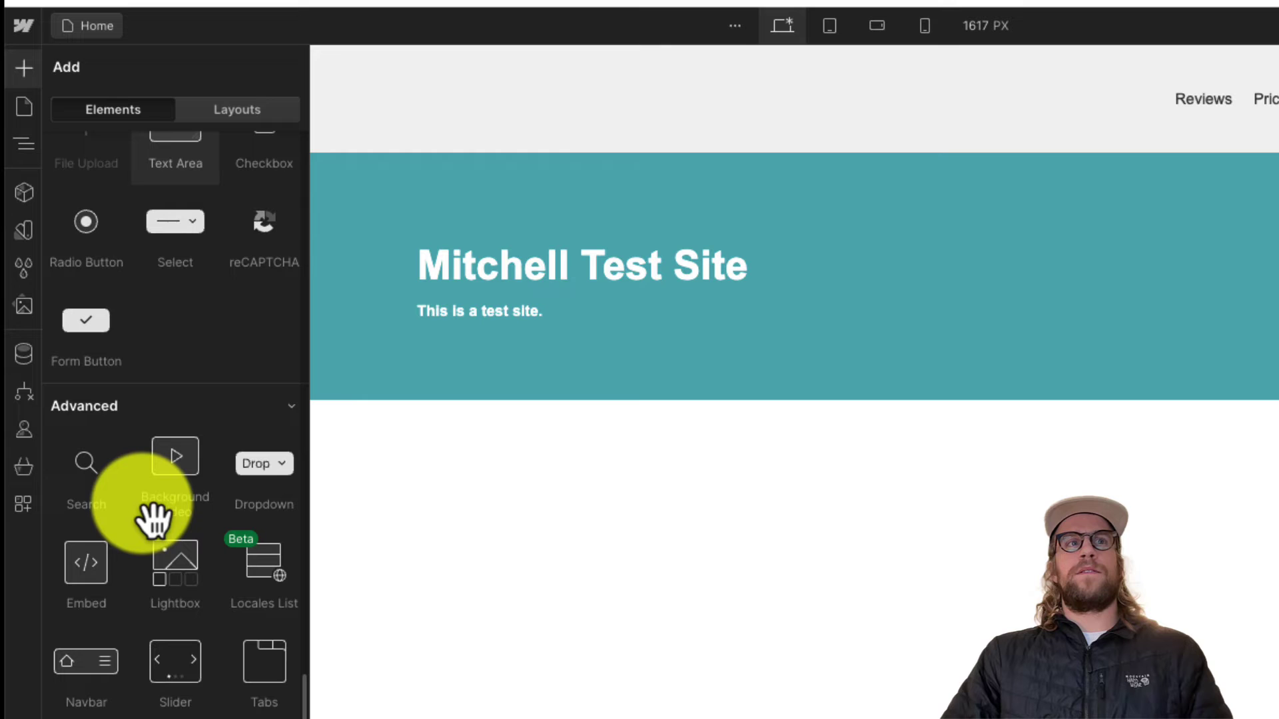
left_click(107, 586)
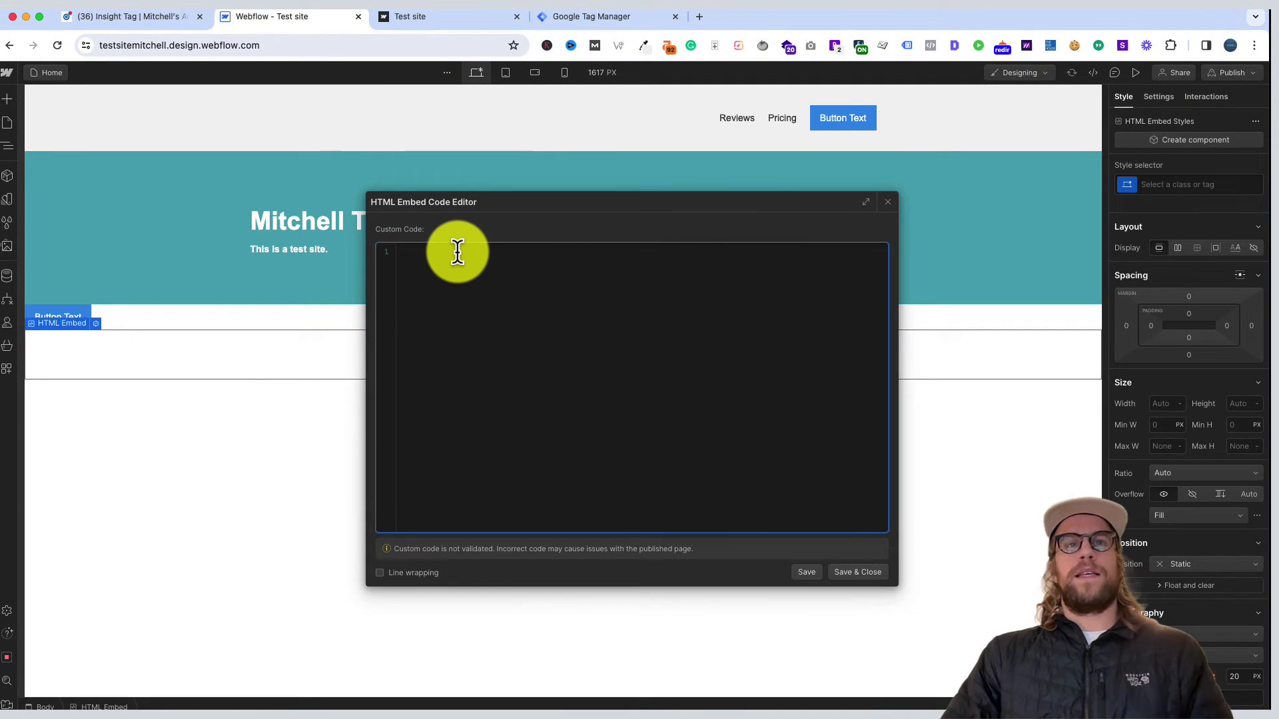
key("super+v")
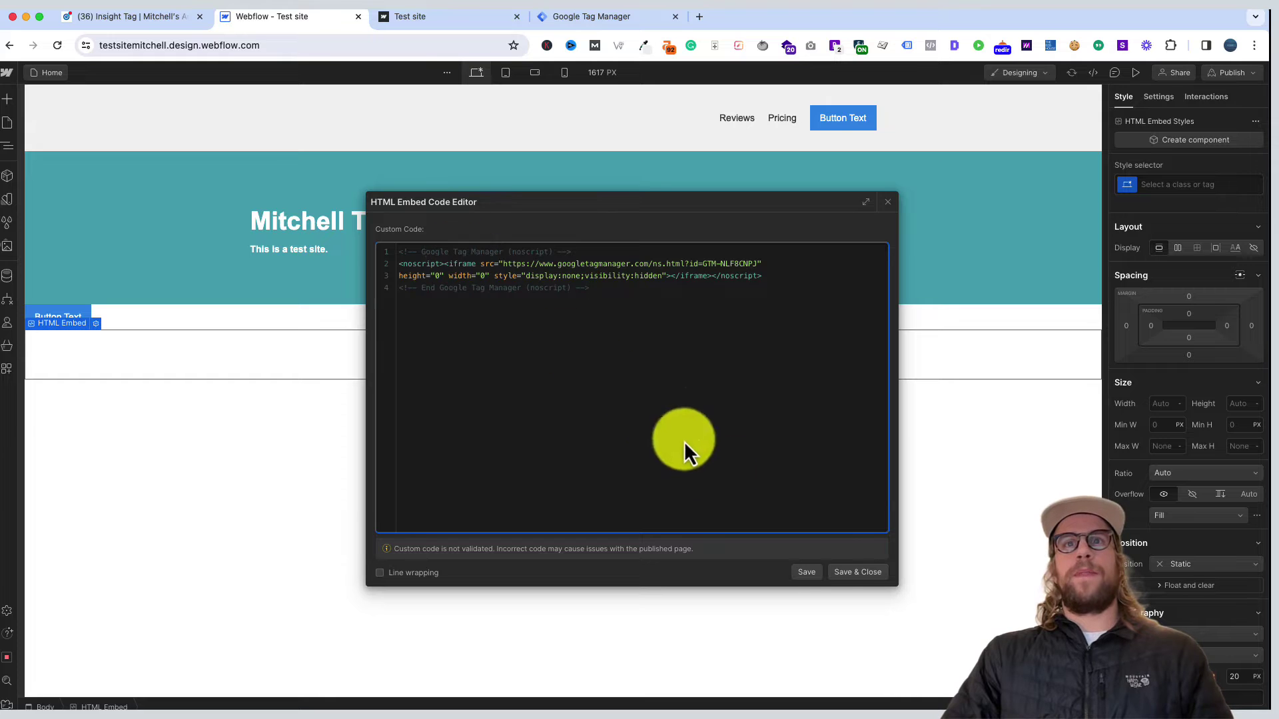
left_click(843, 573)
key("z")
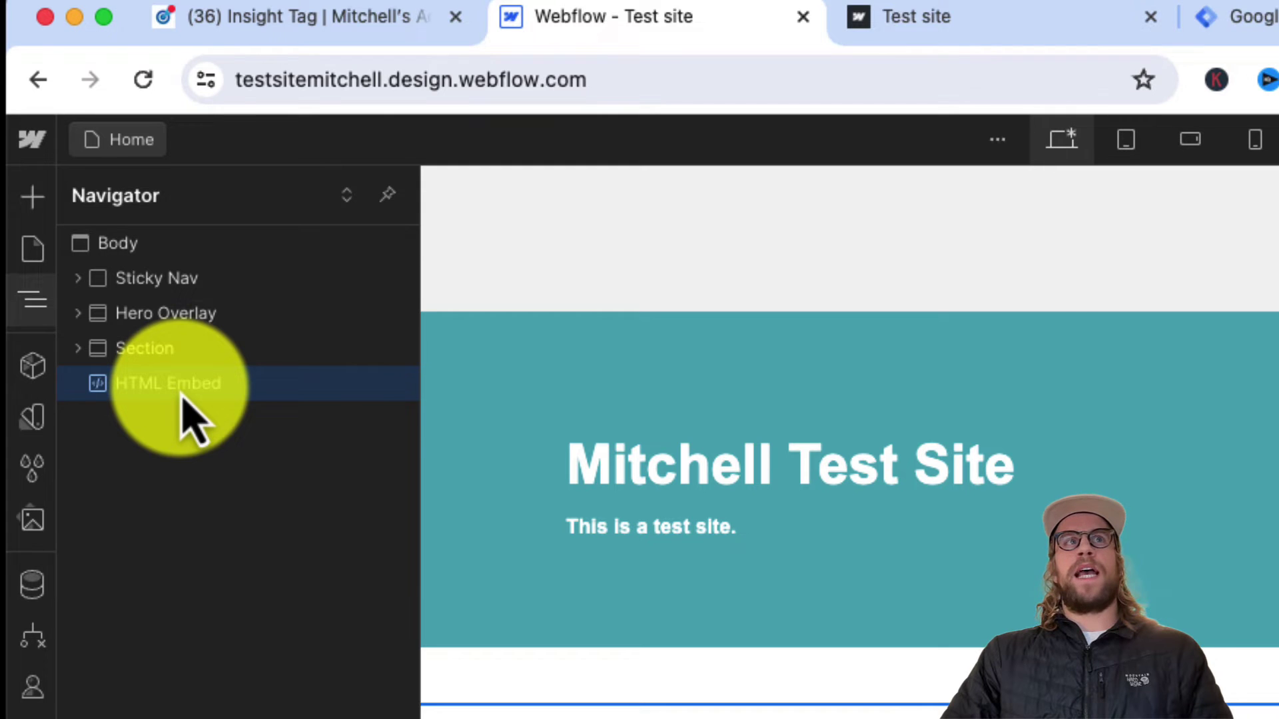
- Drag the HTML Embed in the Navigator to sit directly under Body, above Sticky Nav
left_click_drag(181, 397, 188, 271)
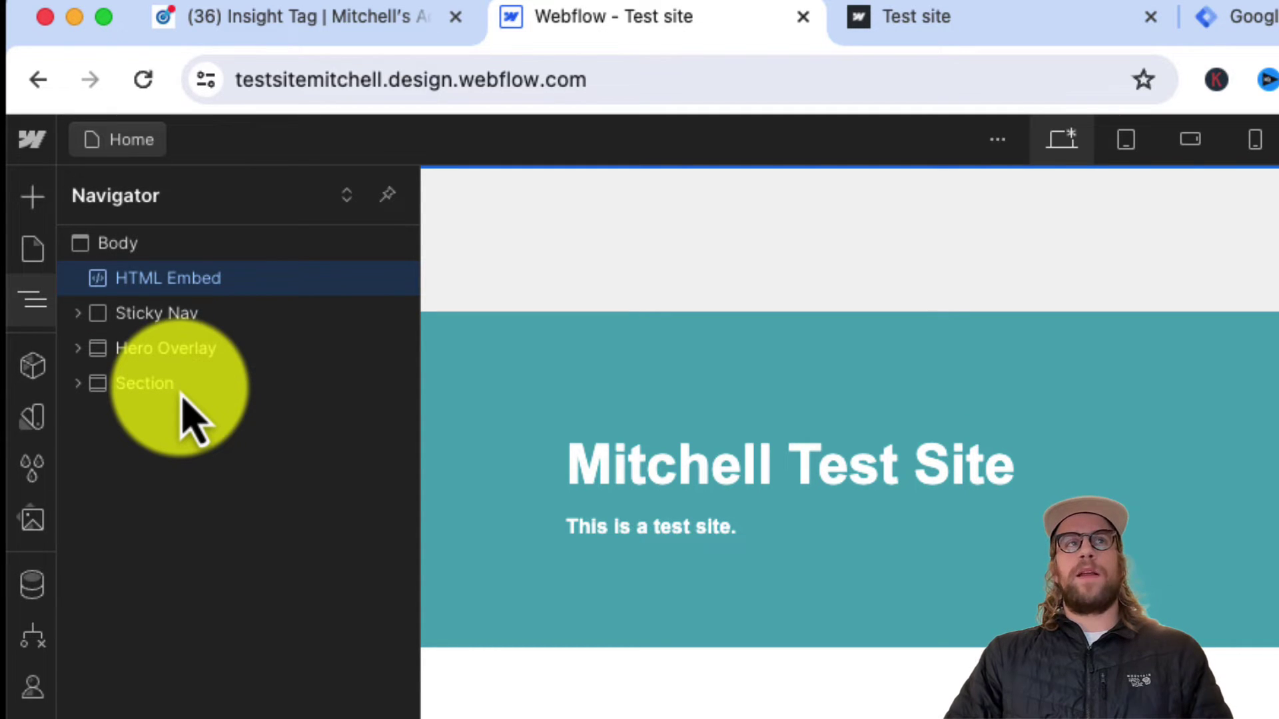
- Convert the HTML Embed into a component named 'Tag Manager' and check it in the Components panel
right_click(188, 281)
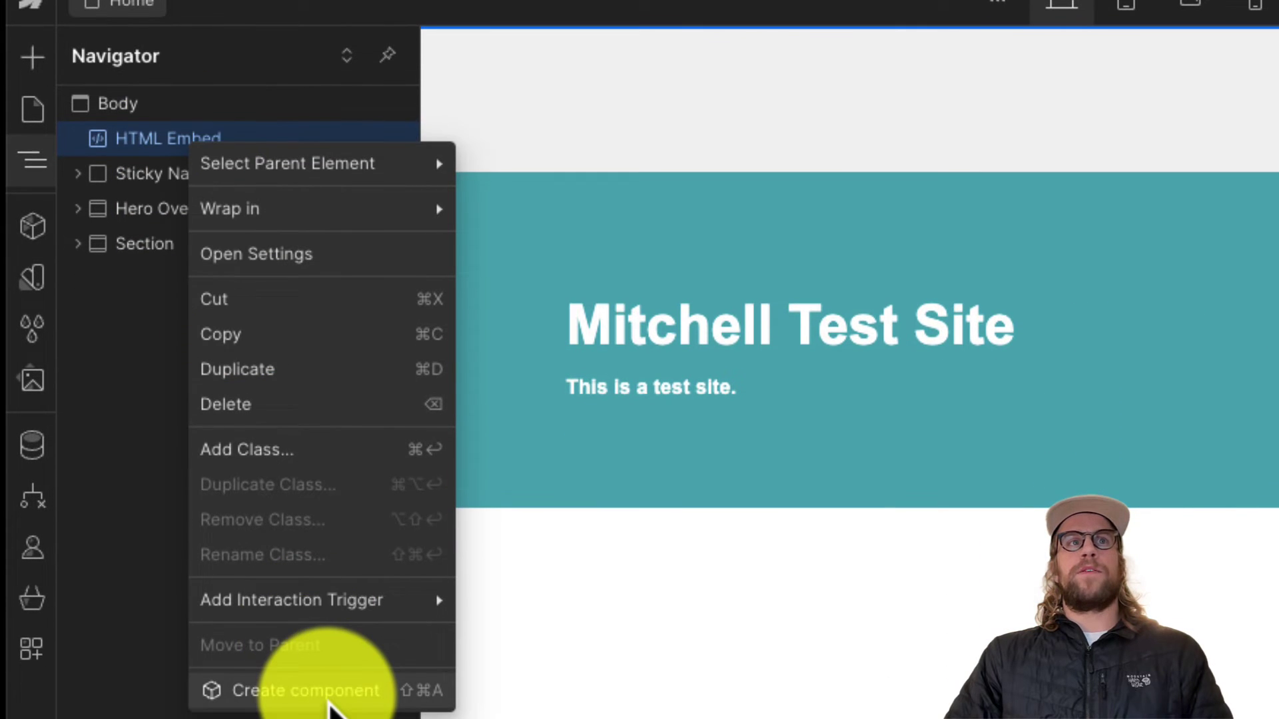
left_click(306, 691)
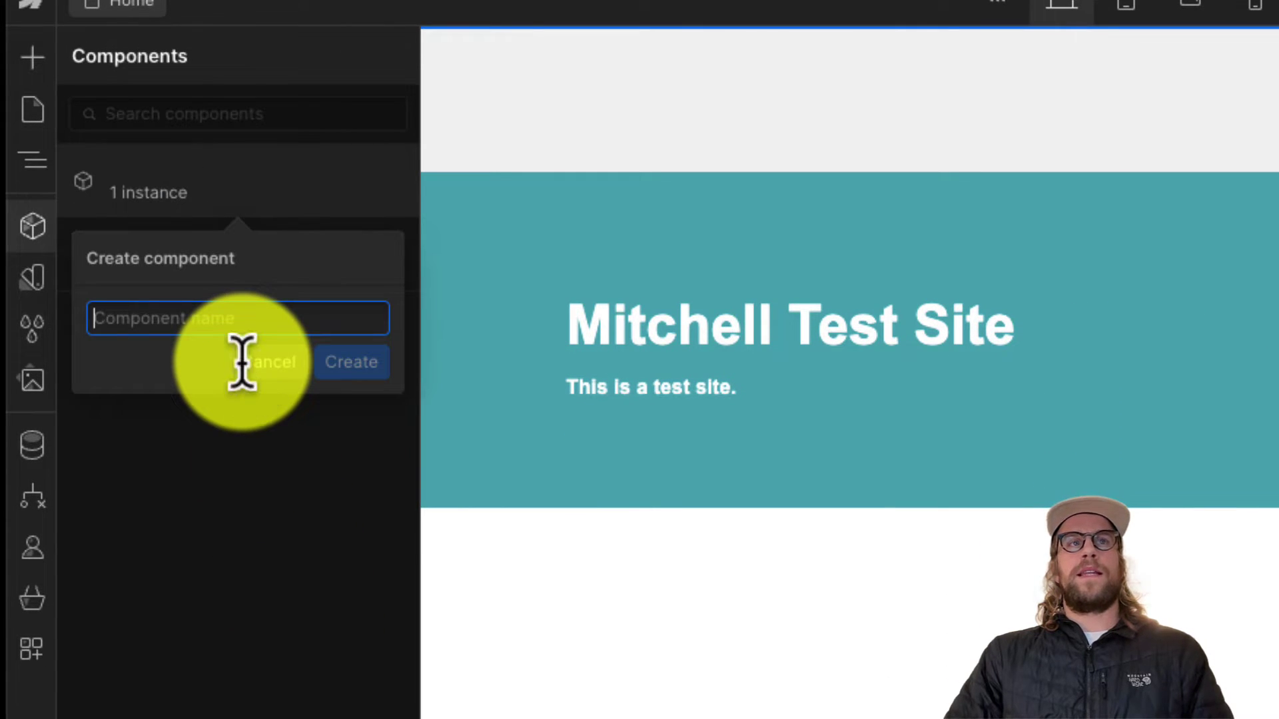
type("Tag Manager")
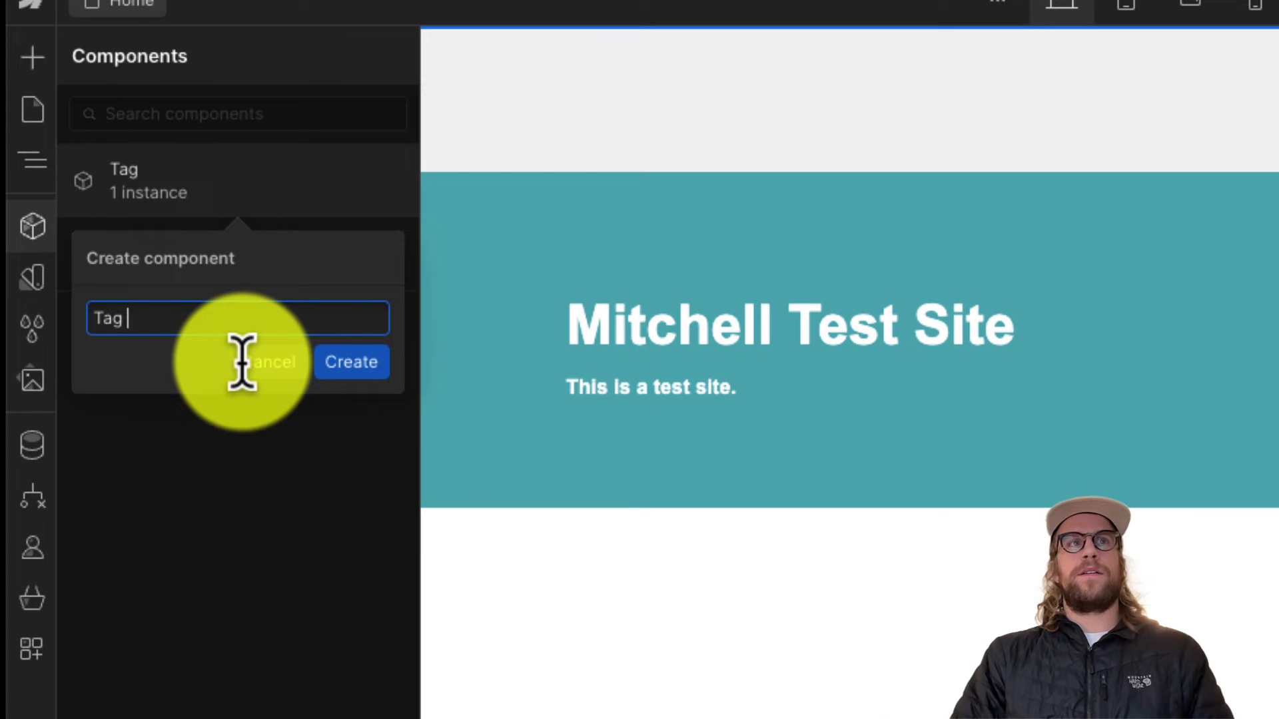
left_click(355, 373)
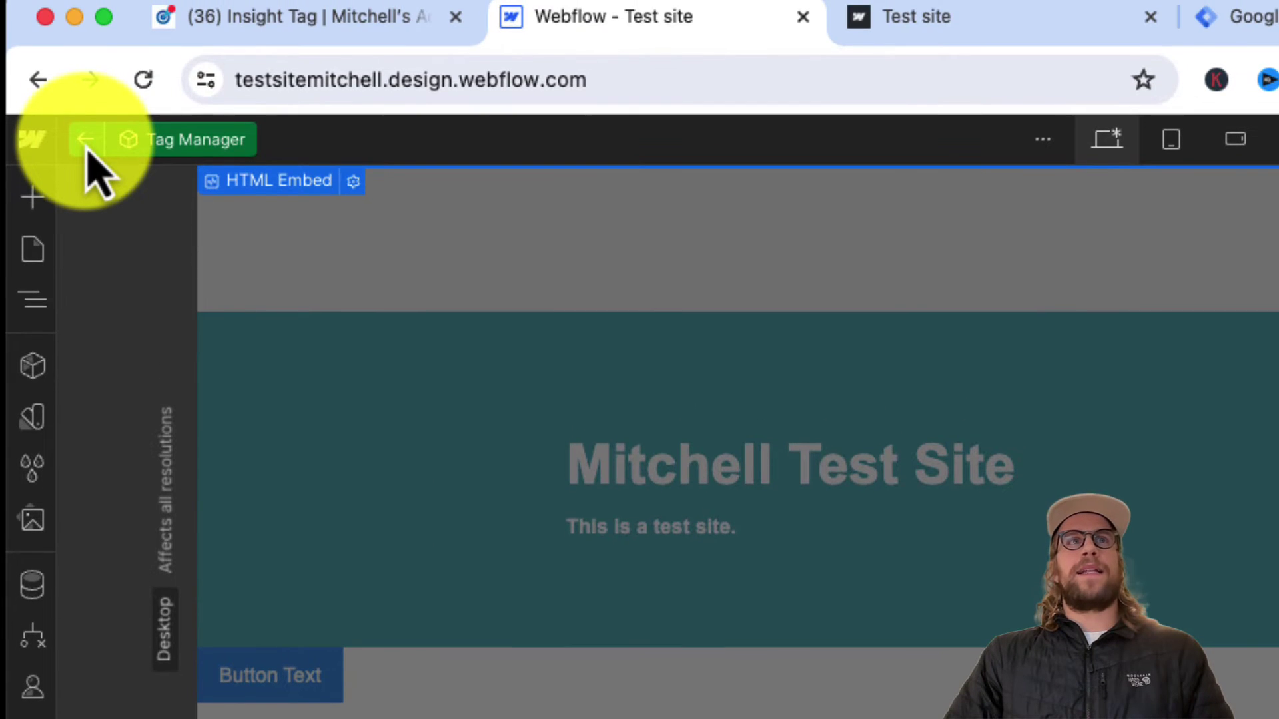
left_click(86, 141)
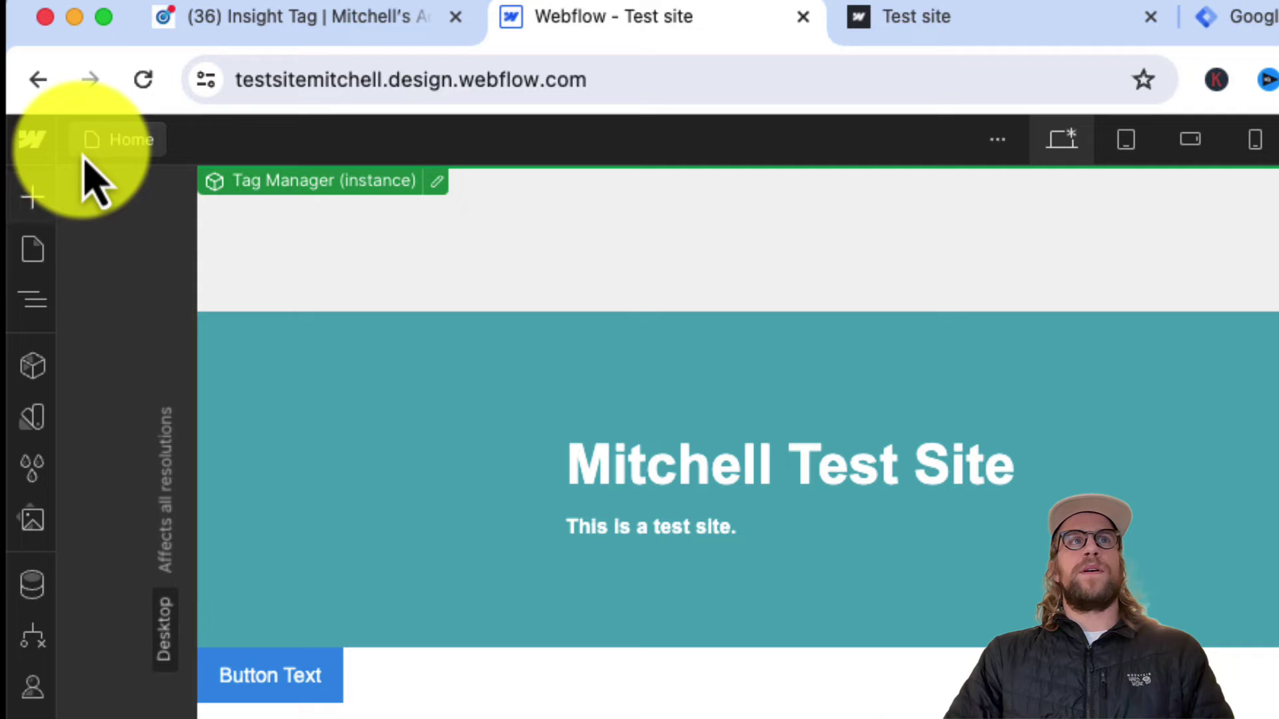
left_click(33, 299)
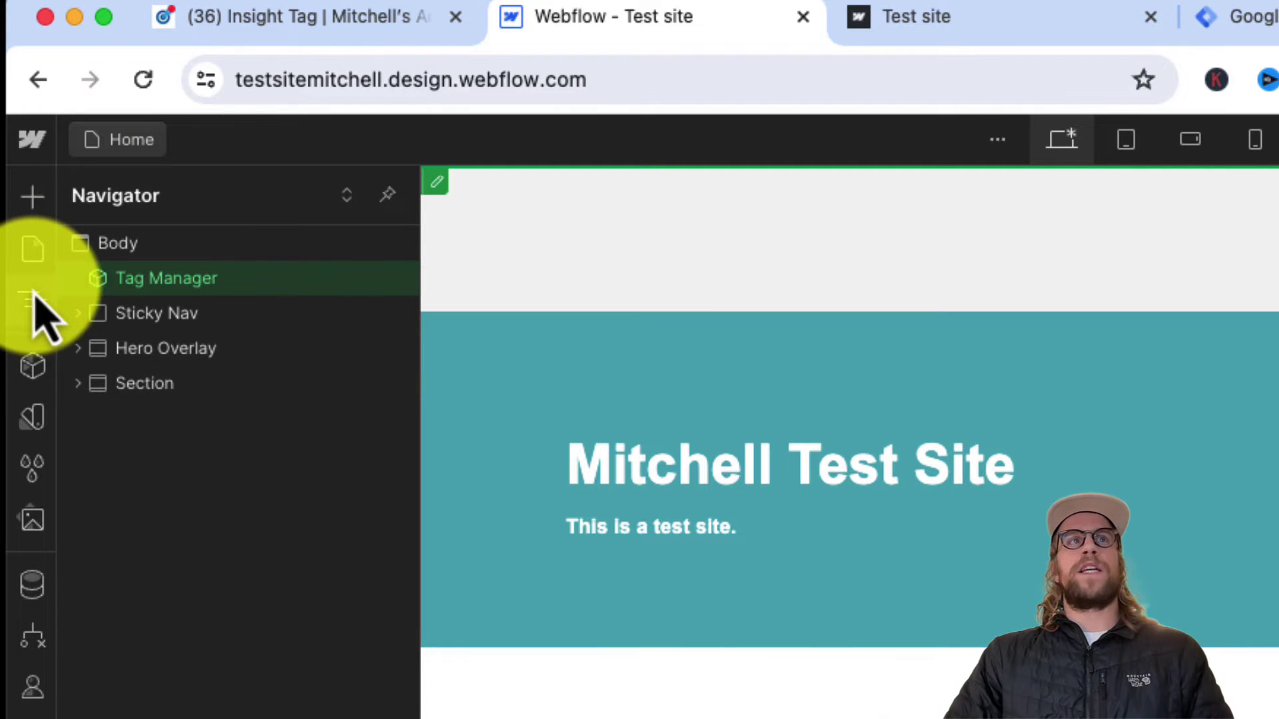
left_click(48, 363)
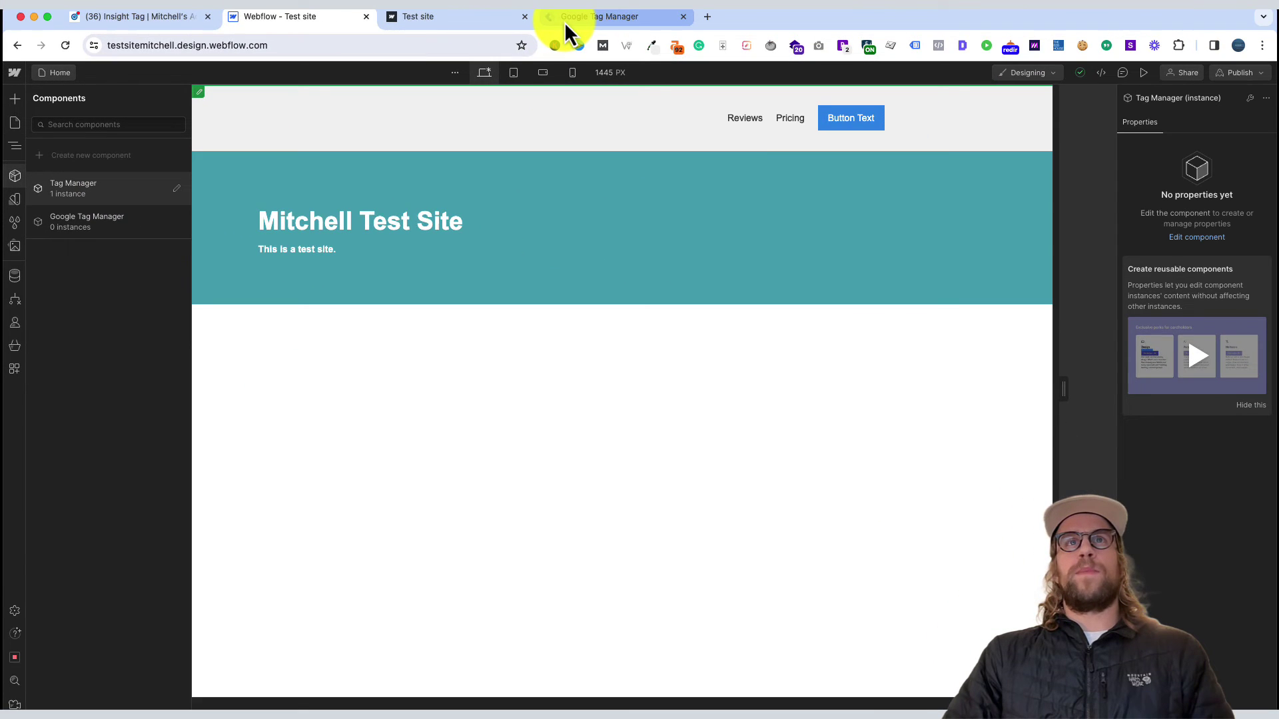
- Create a new Google Tag Manager tag named 'LinkedIn Insight Tag'
left_click(565, 21)
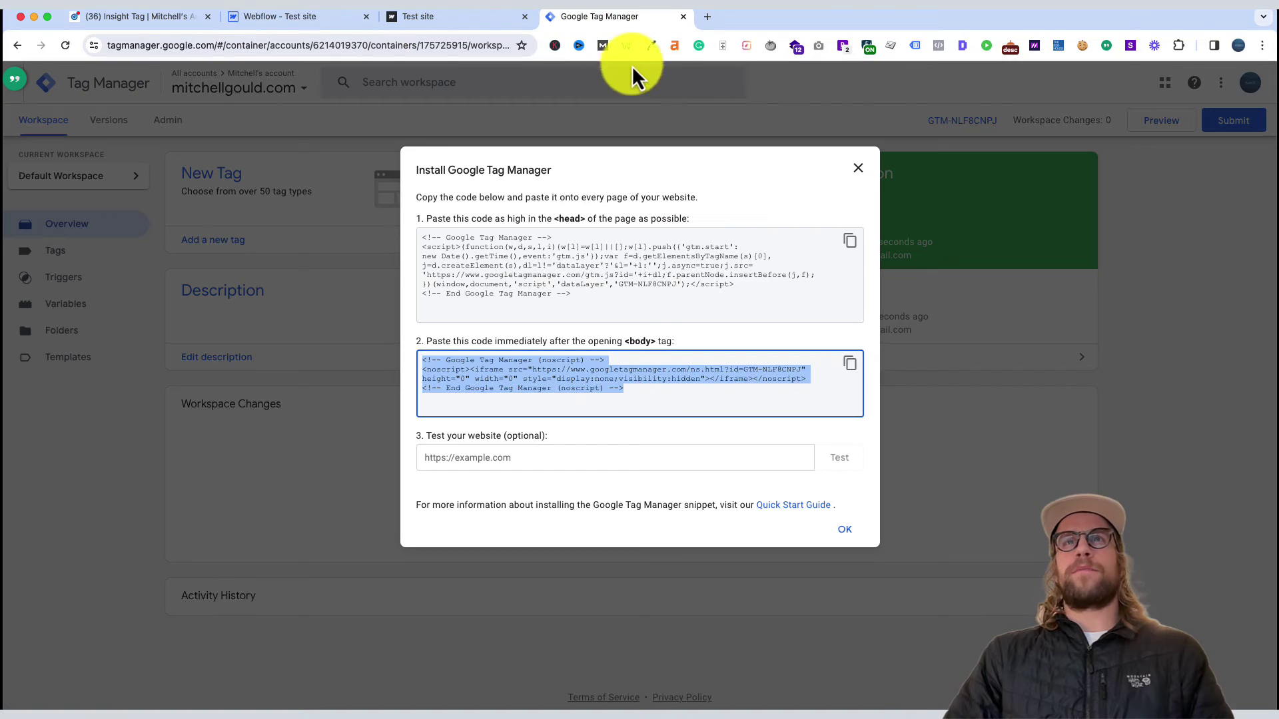
left_click(858, 168)
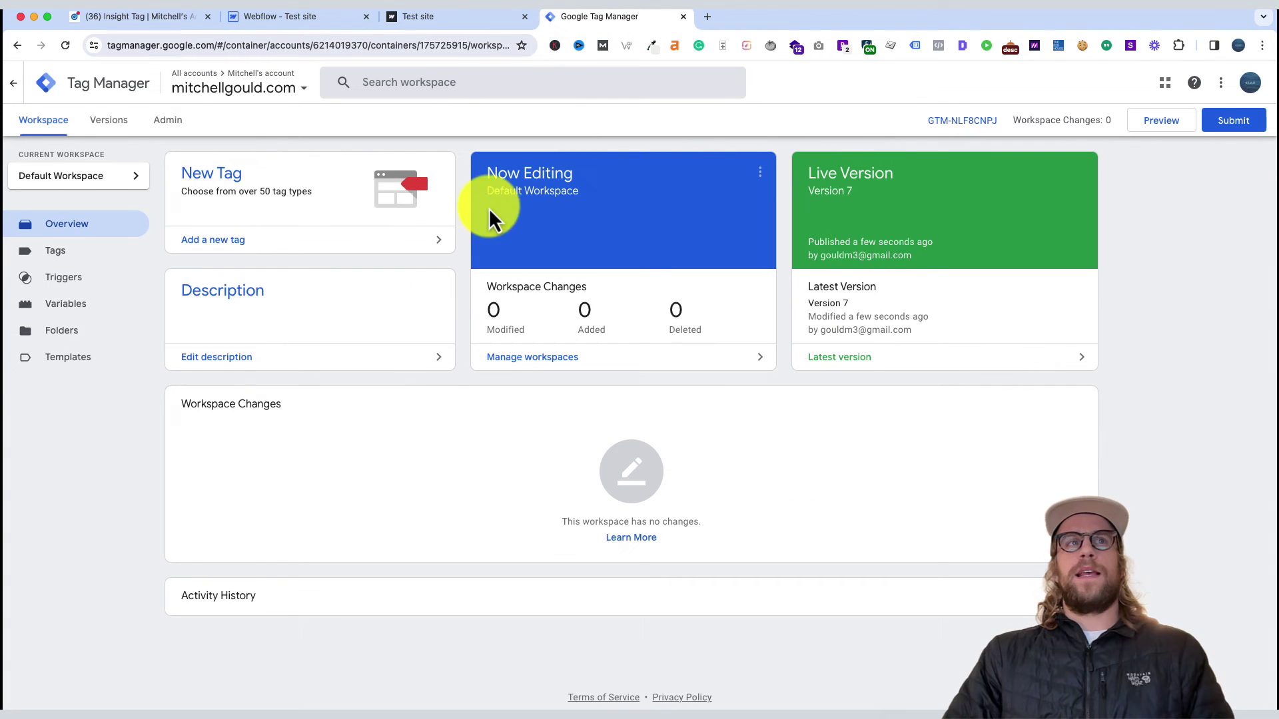
left_click(72, 253)
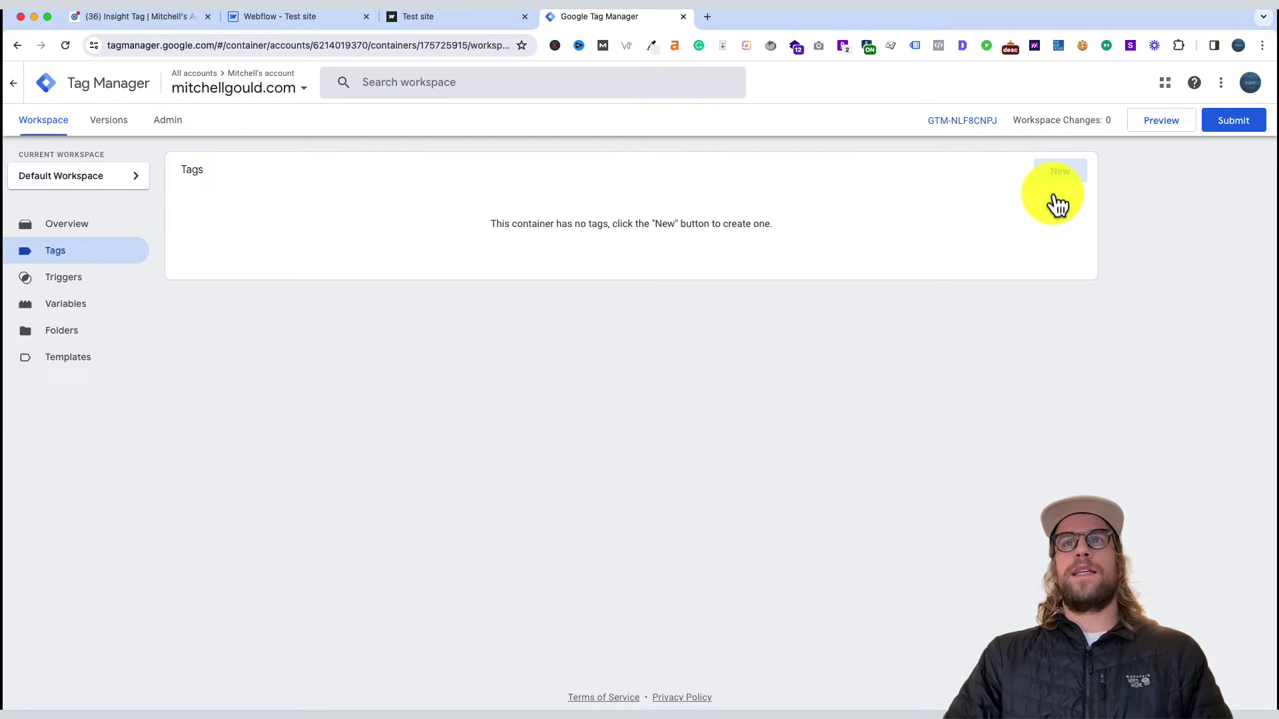
left_click(1055, 174)
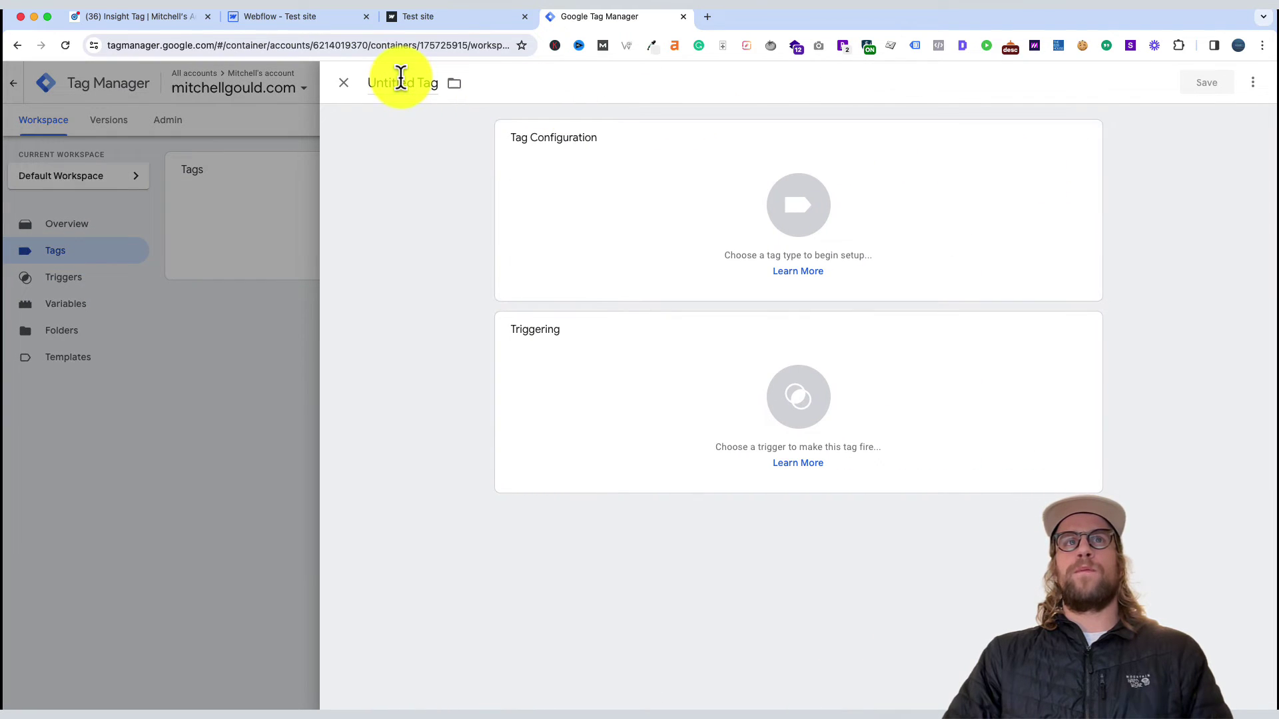
left_click(400, 78)
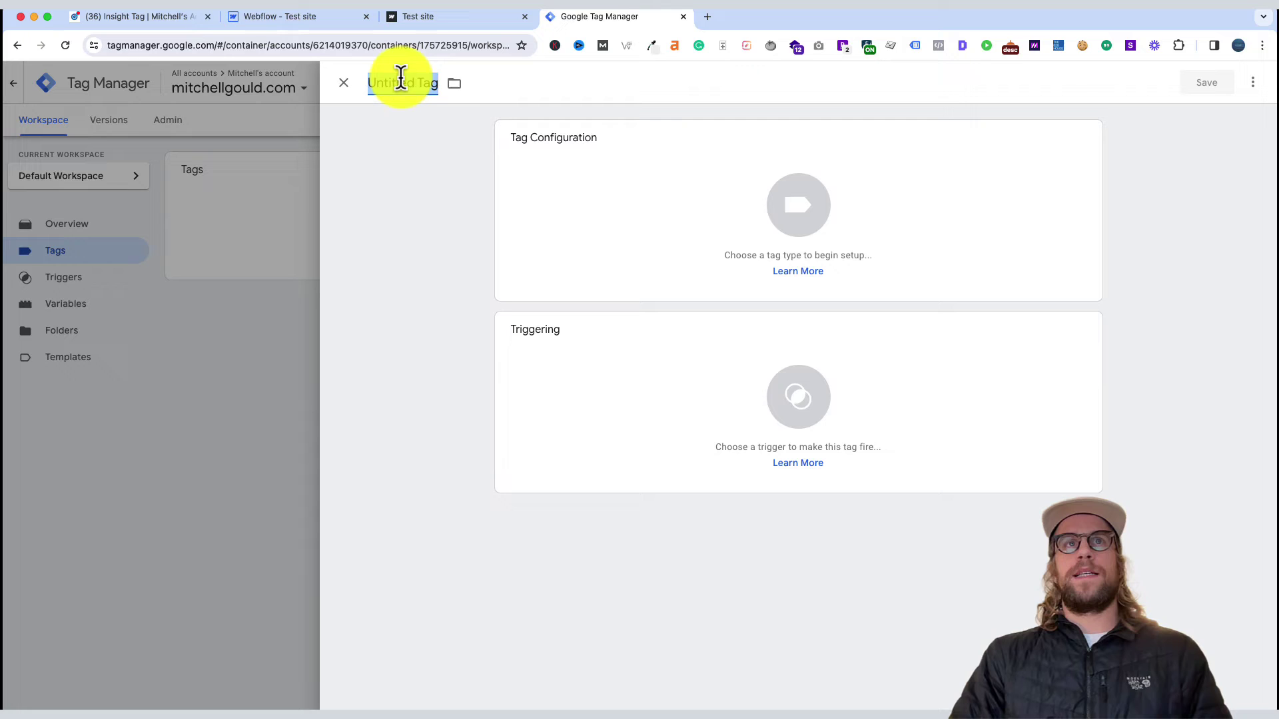
type("LinkedIn Insight Tag")
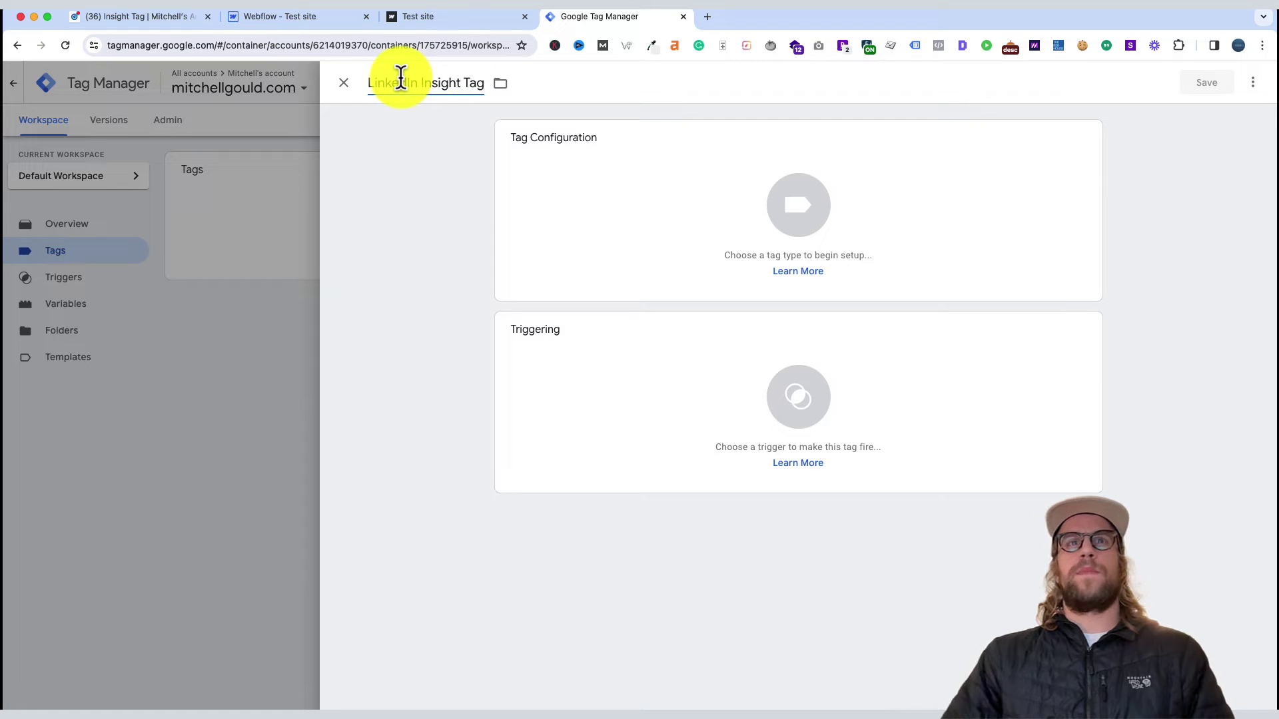
- Set the tag type to the LinkedIn InsightTag 2.0 template from the Community Template Gallery
left_click(613, 187)
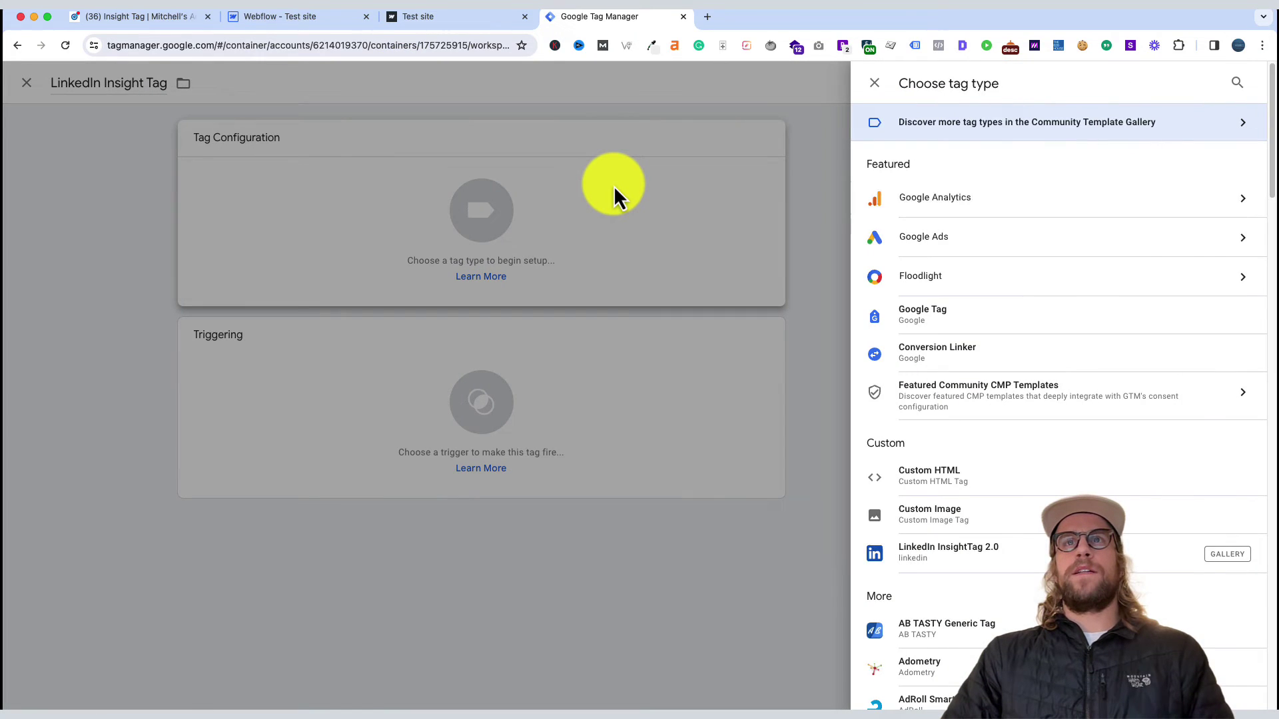
left_click(1148, 139)
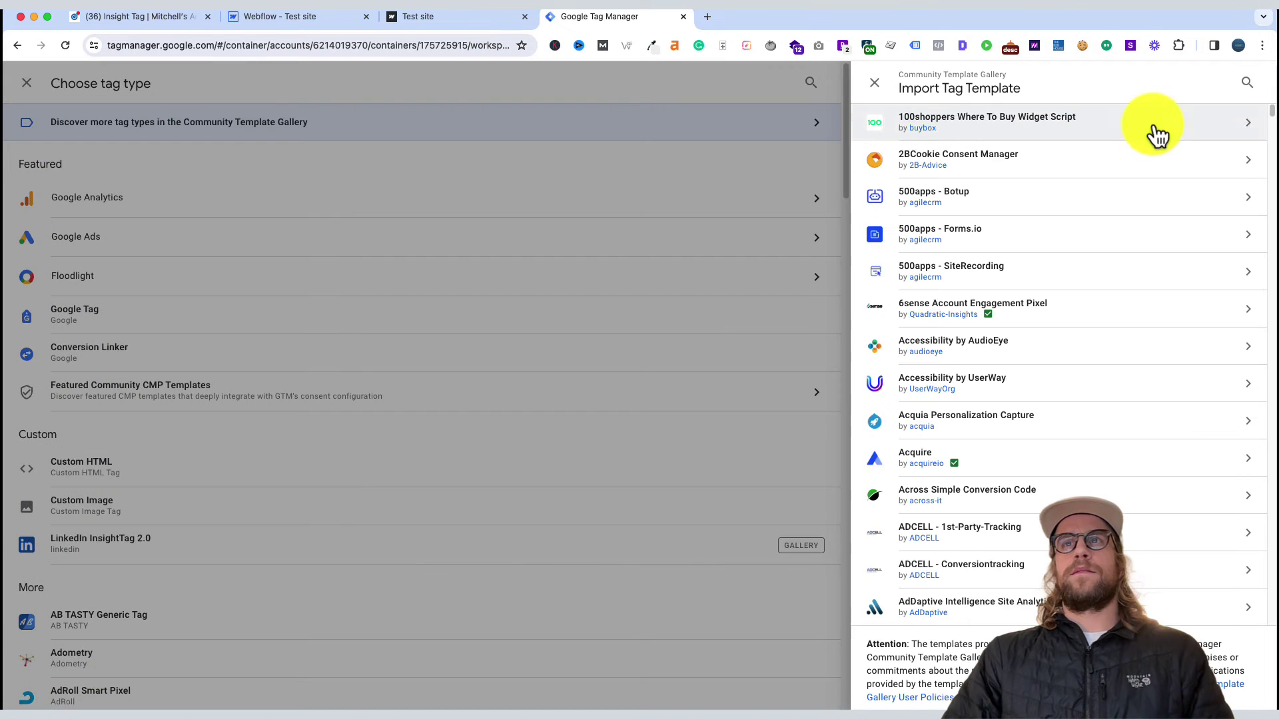
left_click(1244, 89)
type("linkedi")
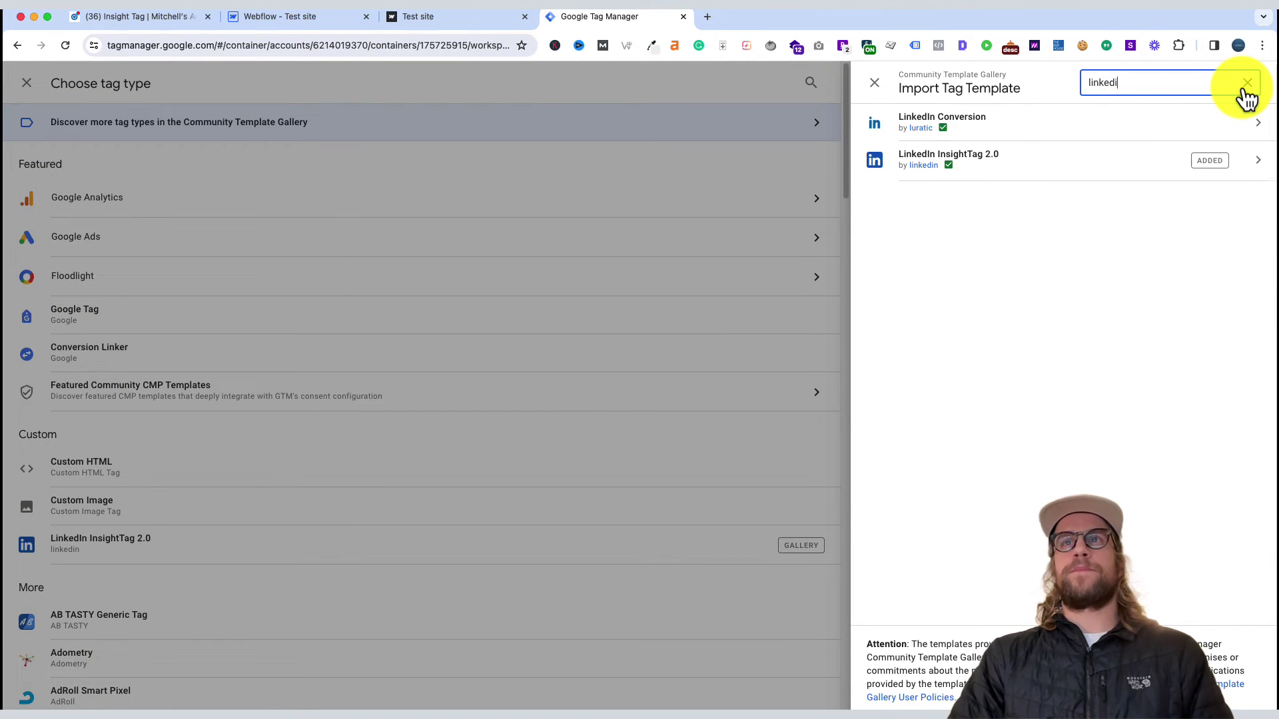
type("n")
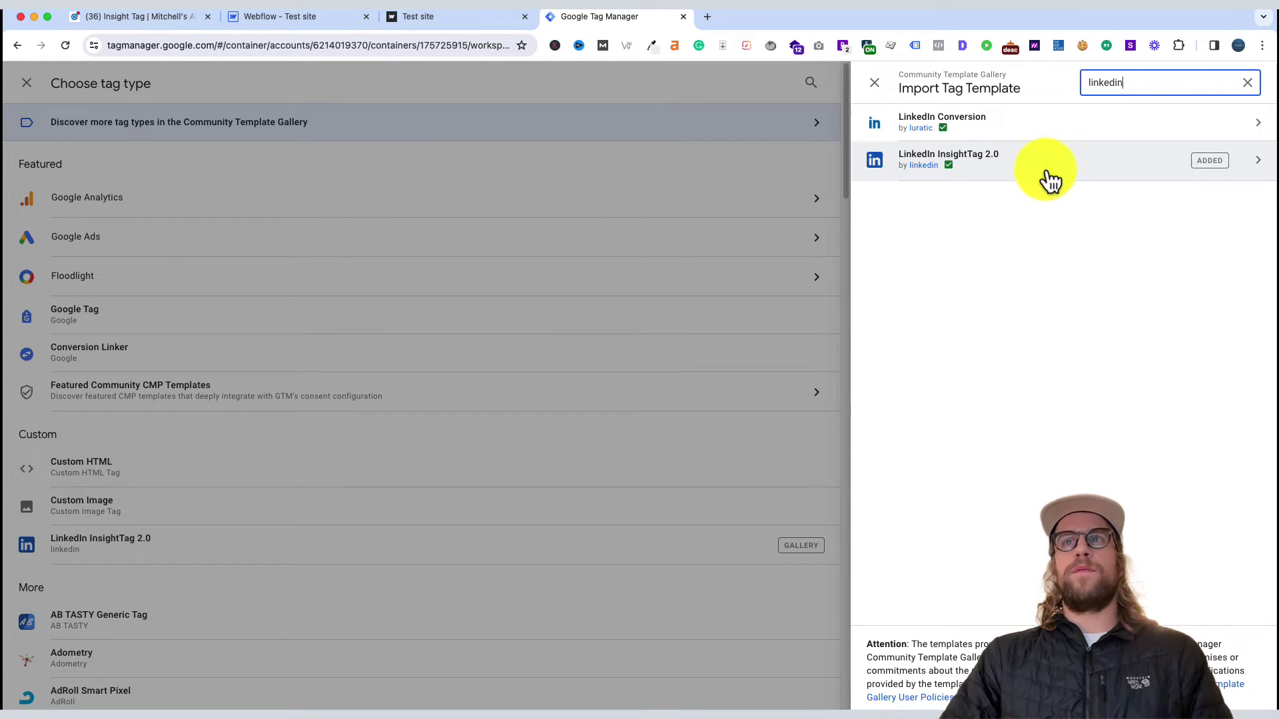
left_click(1156, 195)
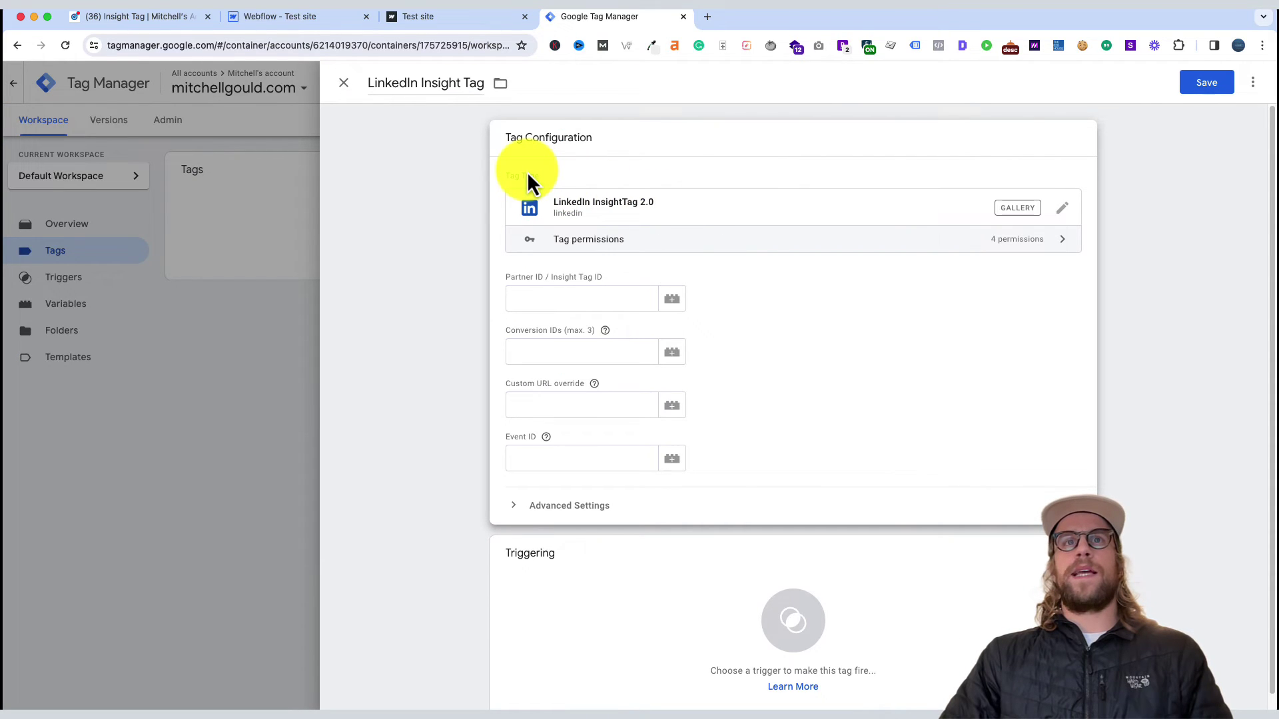
left_click(546, 298)
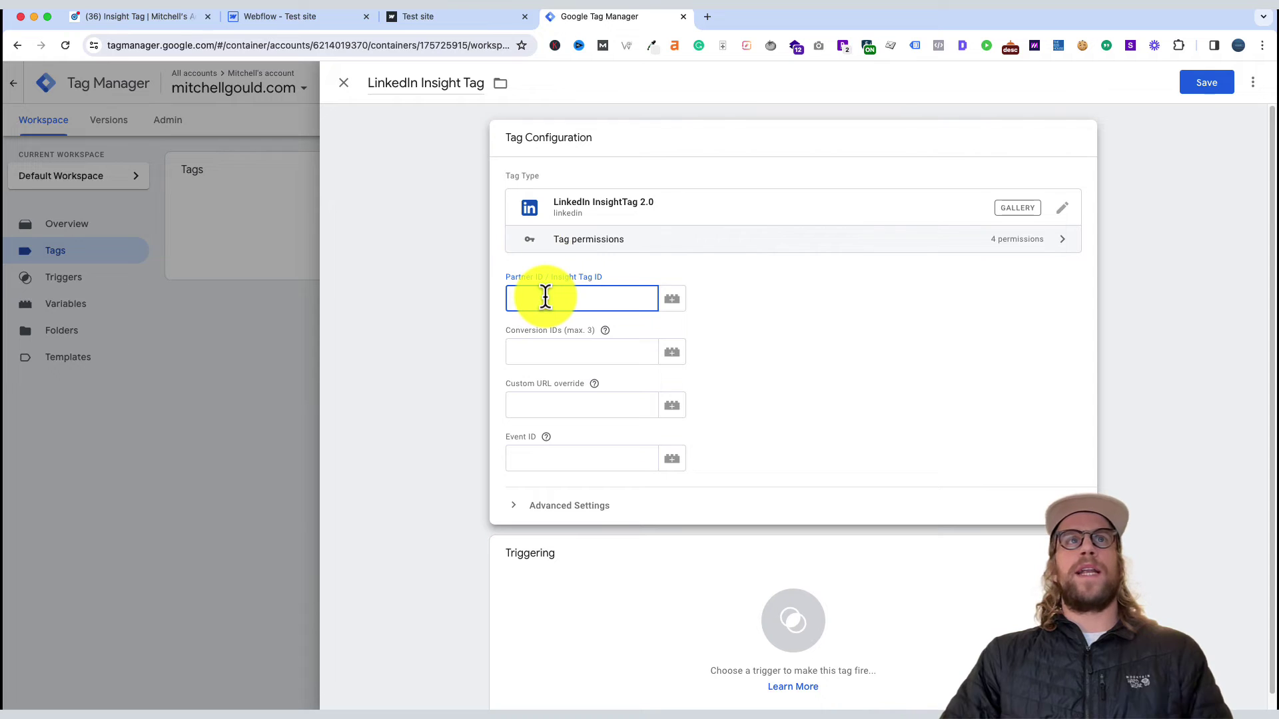
- Copy the Insight Tag partner ID from the LinkedIn Campaign Manager tag-manager option
left_click(130, 21)
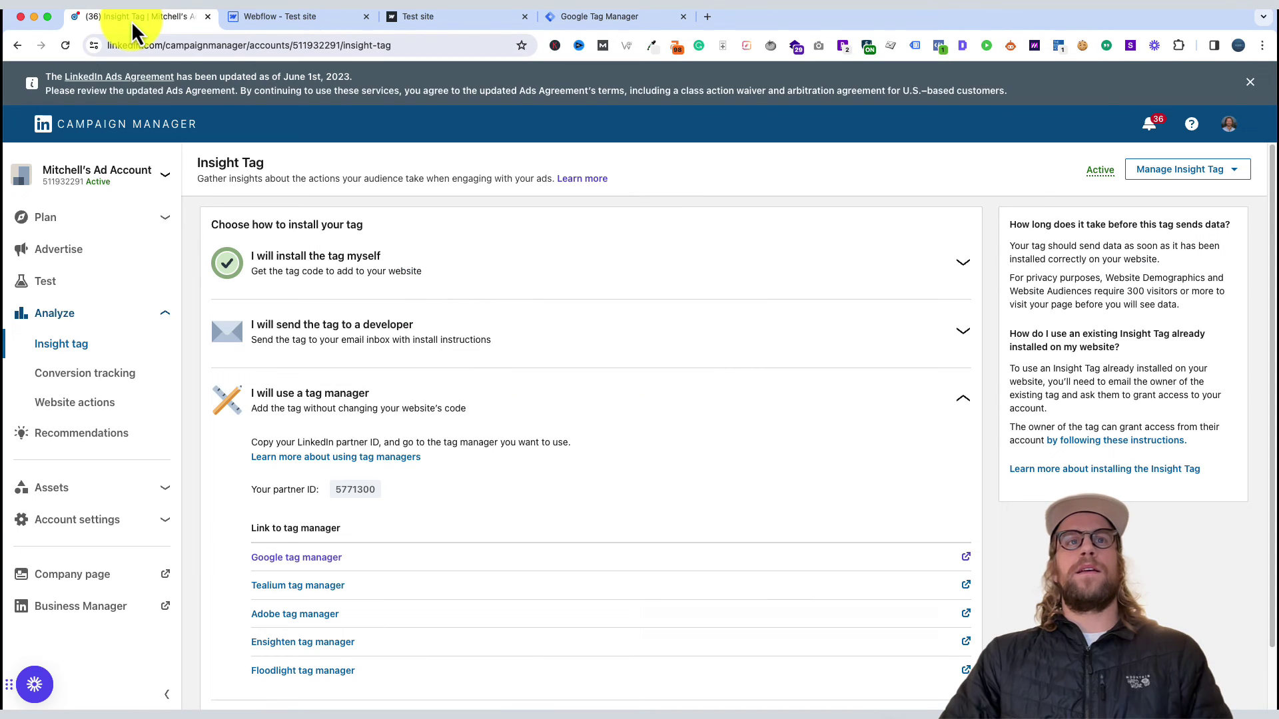
double_click(365, 494)
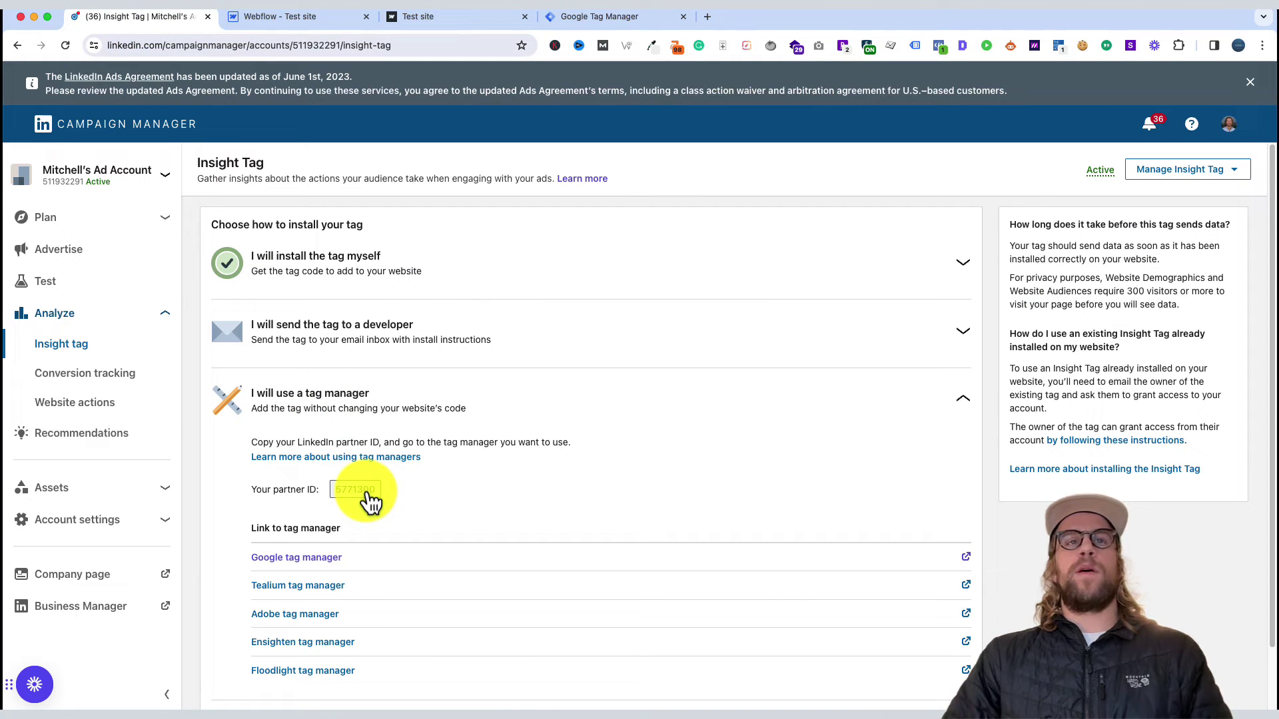
left_click(366, 494)
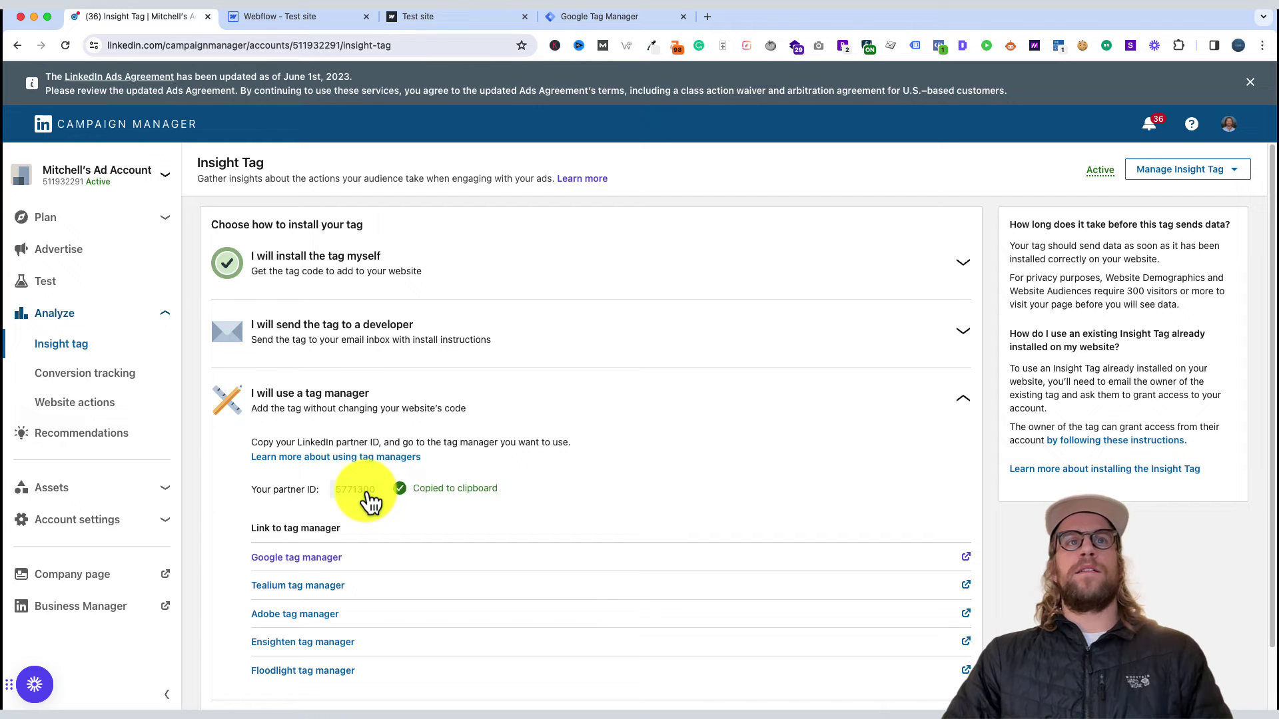
left_click(576, 20)
- Paste the partner ID into the LinkedIn Insight Tag, trigger it on All Pages, and save
key("super+v")
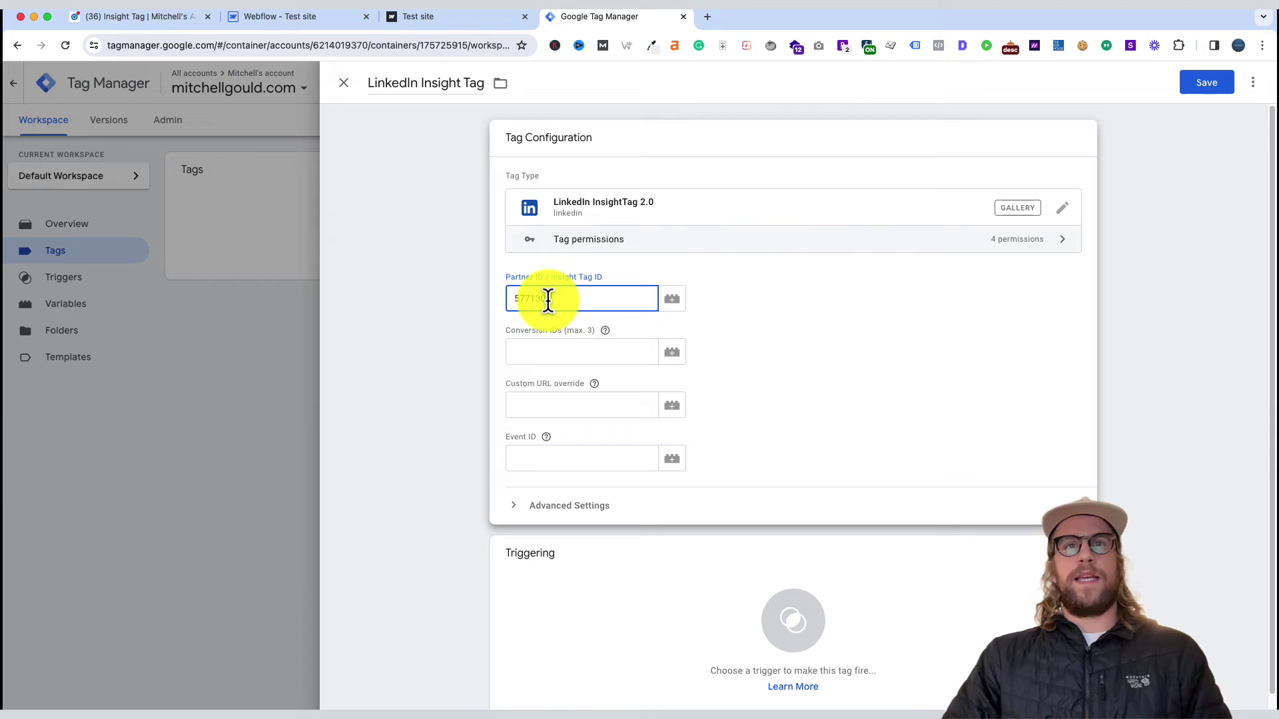
scroll(550, 308, "down", 2)
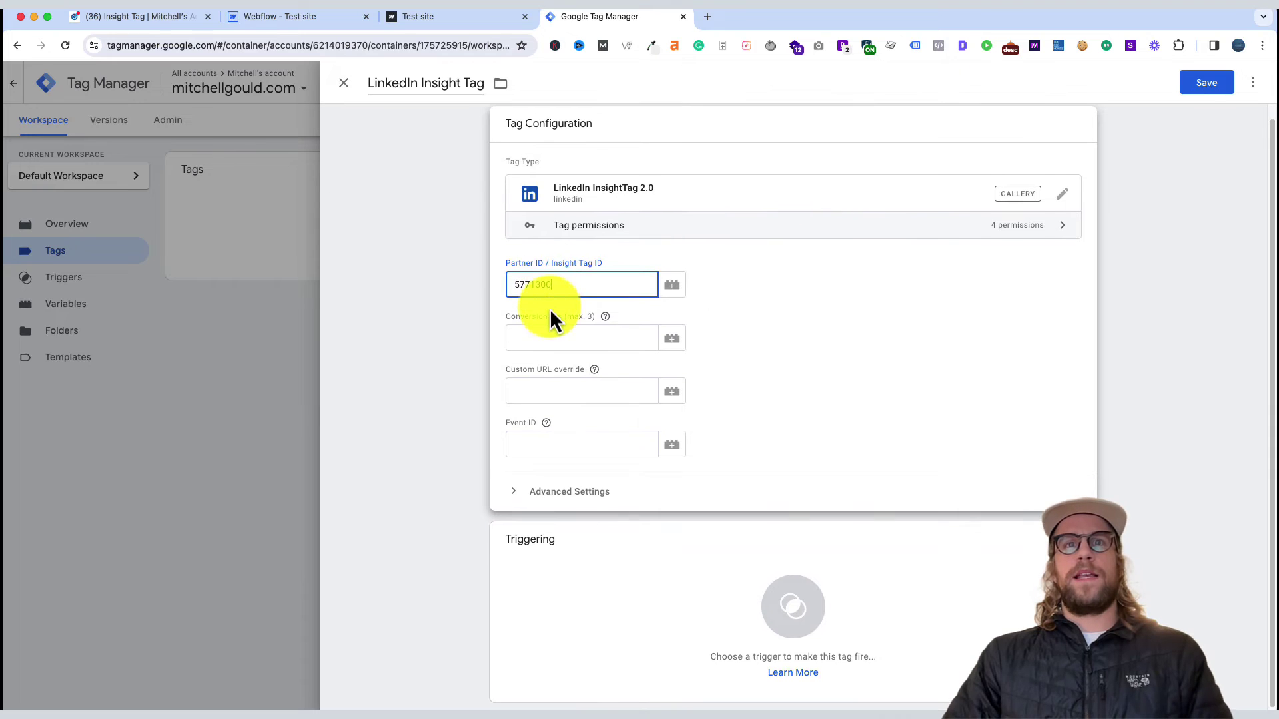
left_click(602, 568)
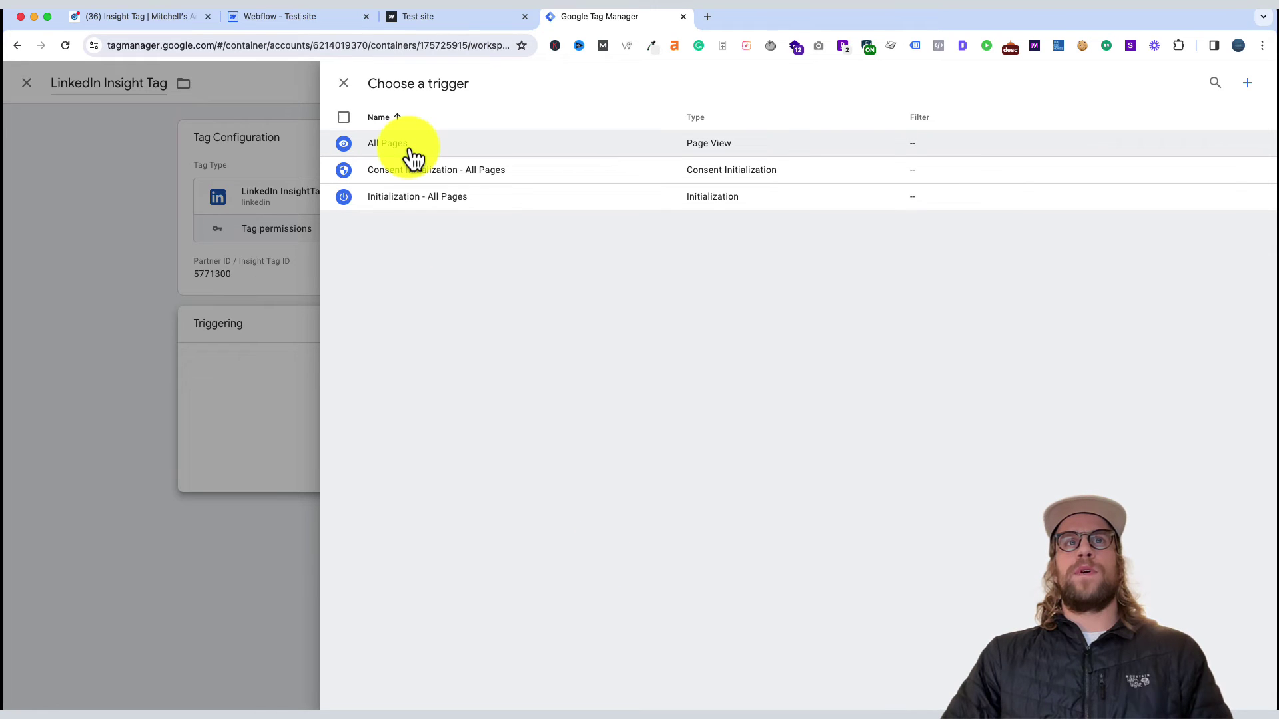
left_click(409, 149)
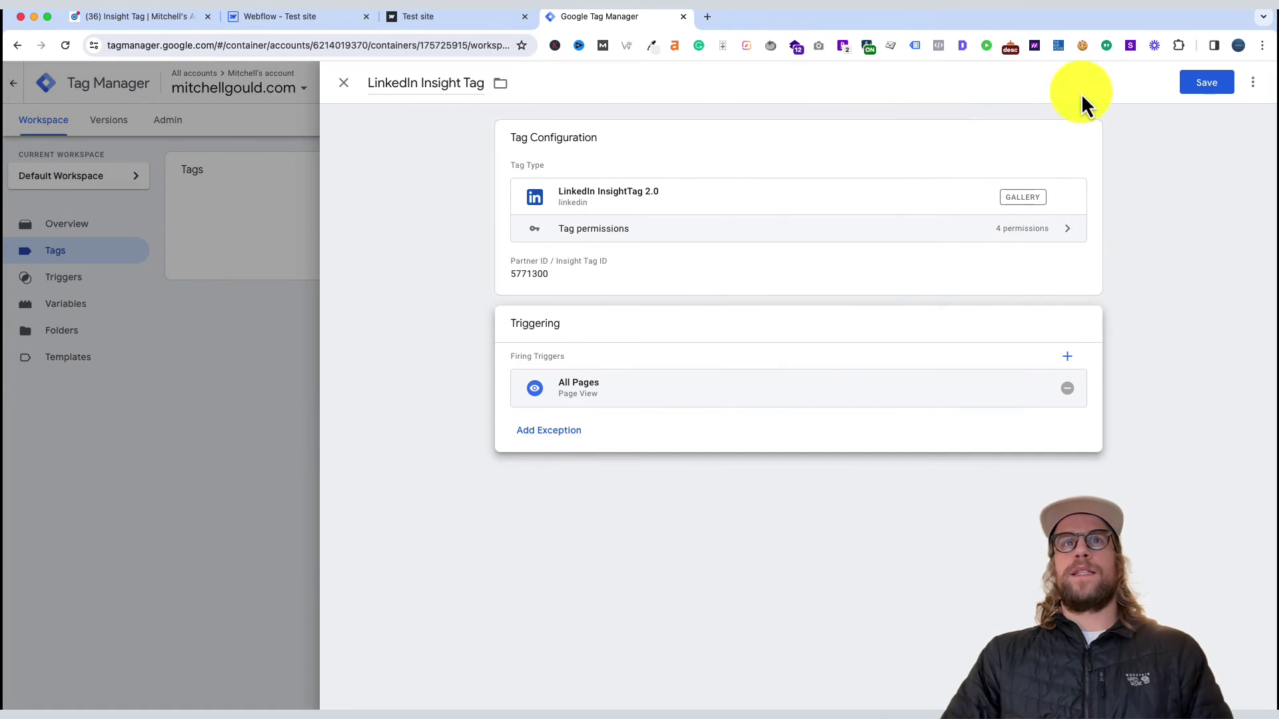
left_click(1202, 86)
left_click(300, 17)
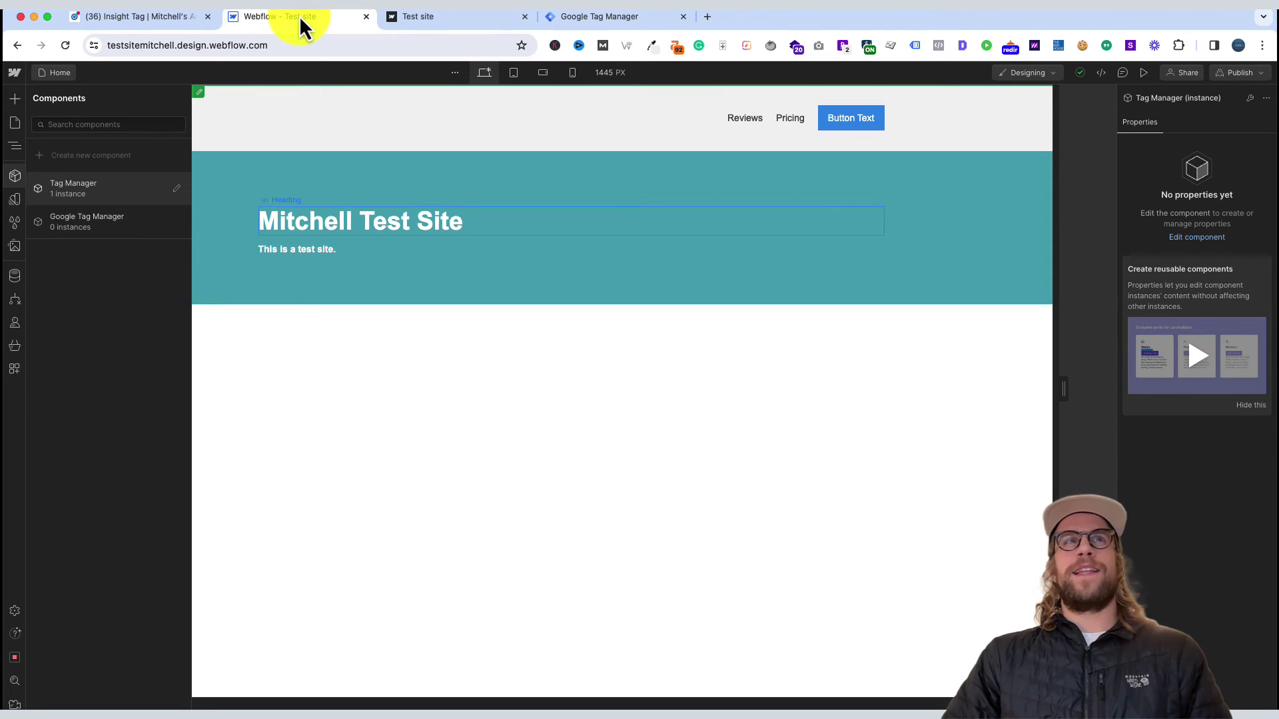
- Republish the Webflow test site to its webflow.io staging domain
left_click(1232, 74)
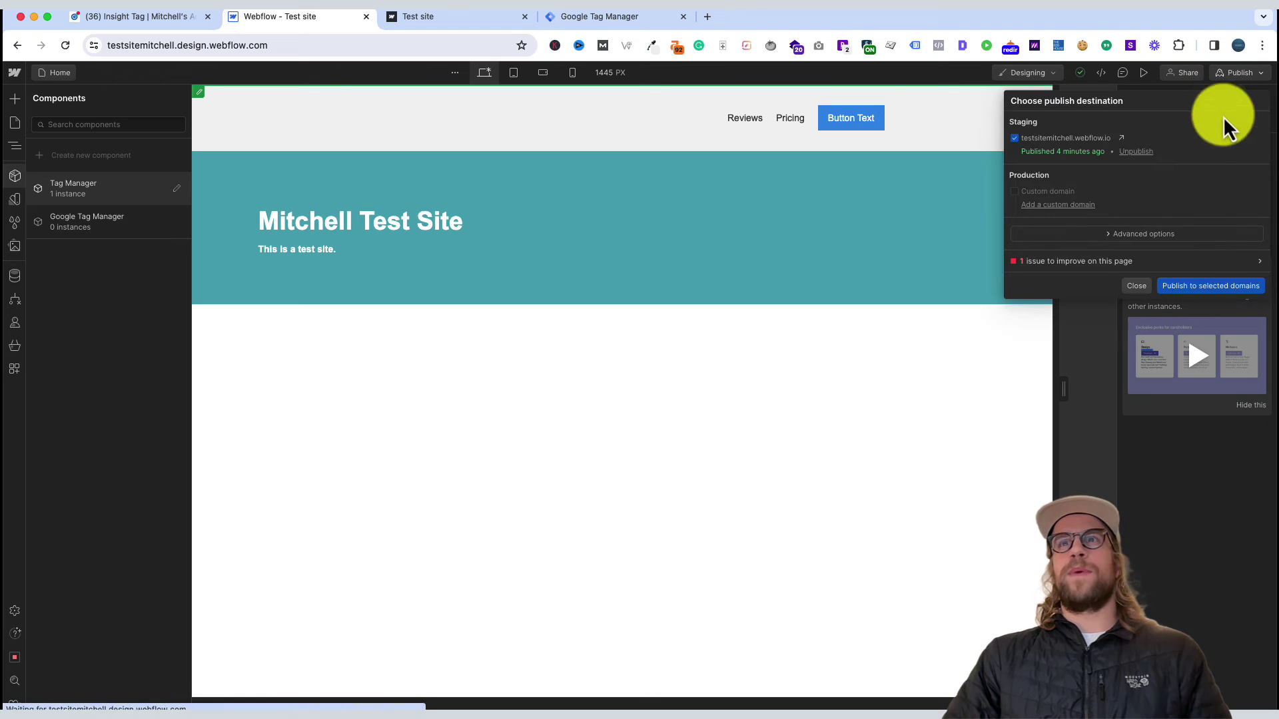
left_click(1195, 290)
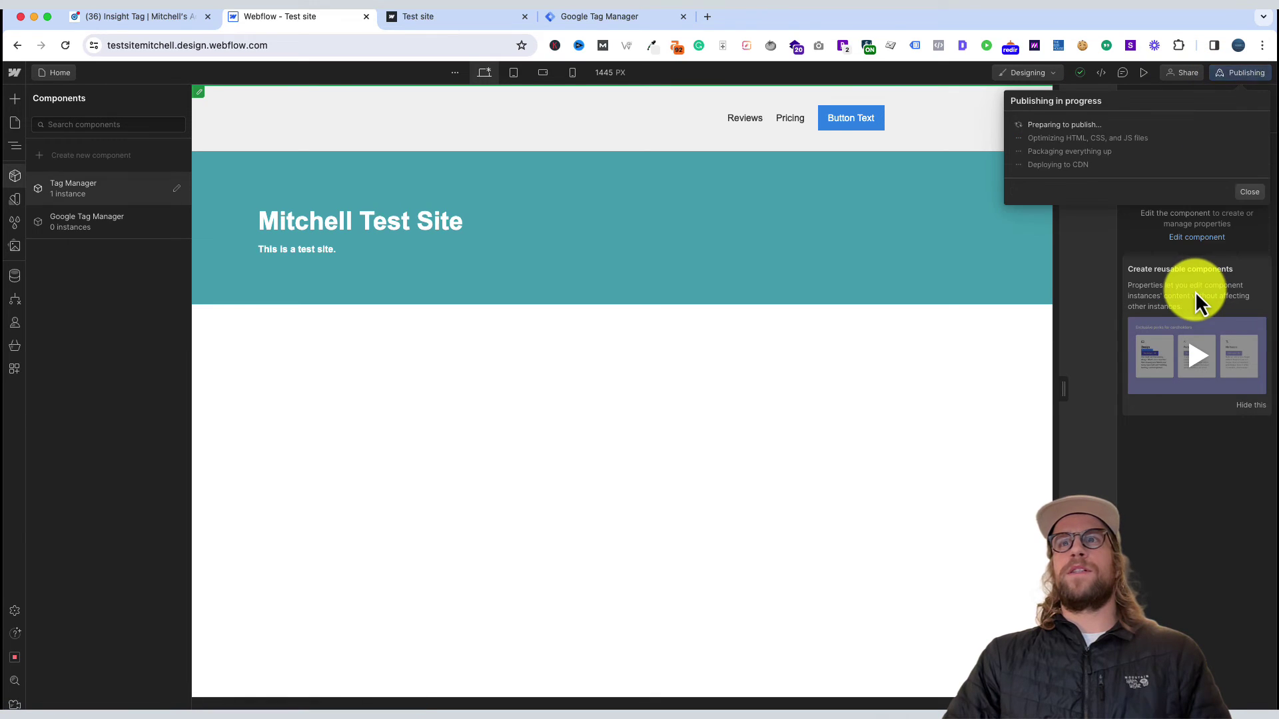
left_click(590, 19)
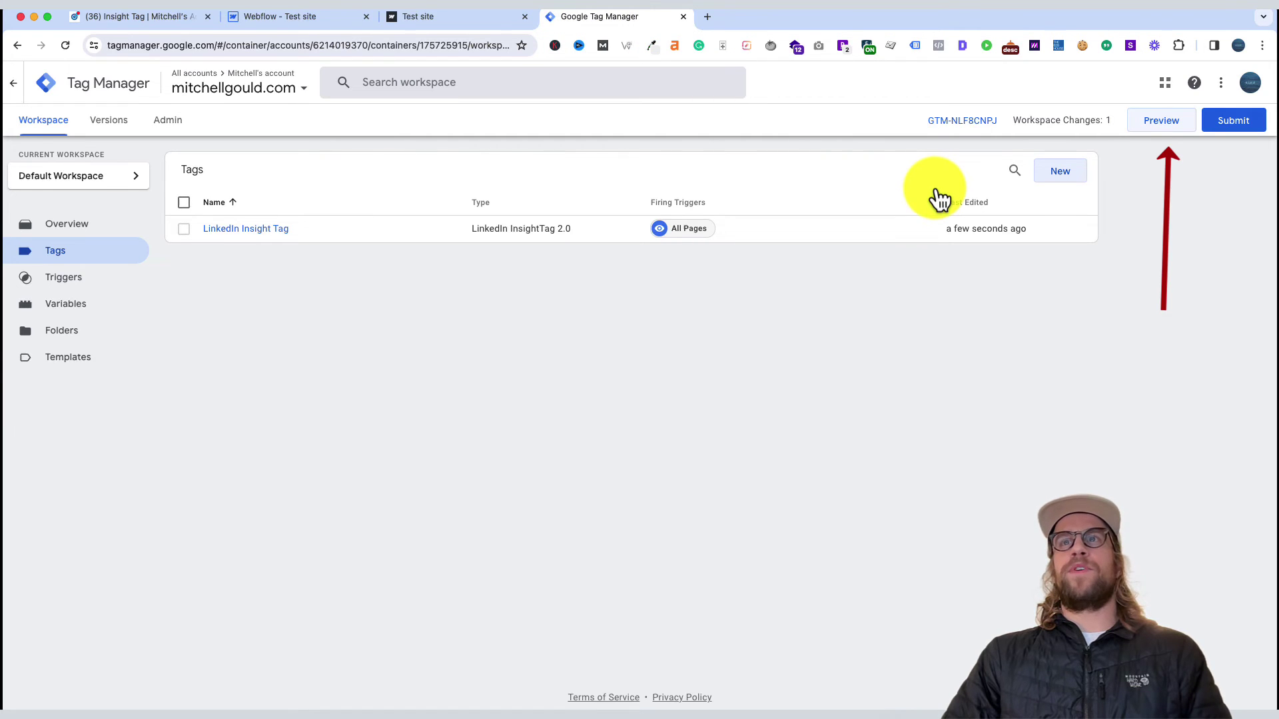
- Run GTM preview, connect Tag Assistant to the test site, and view the LinkedIn Insight Tag under Tags Fired
left_click(1162, 124)
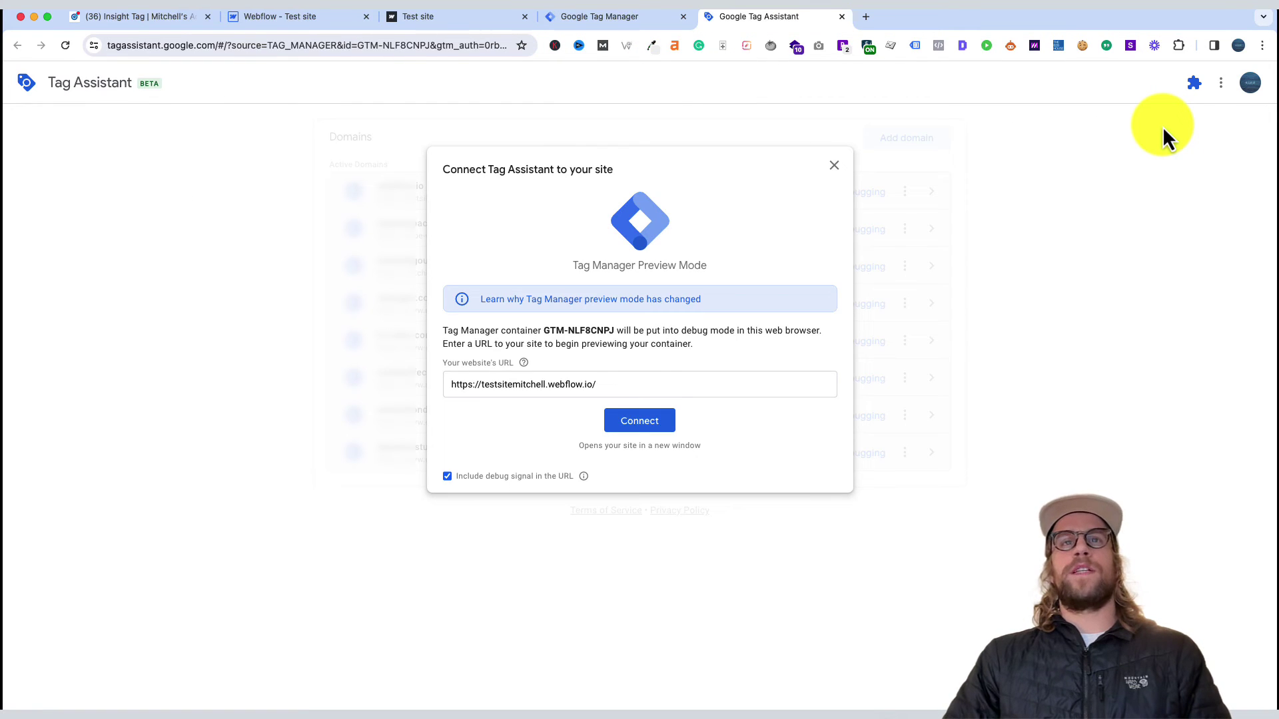
left_click(664, 433)
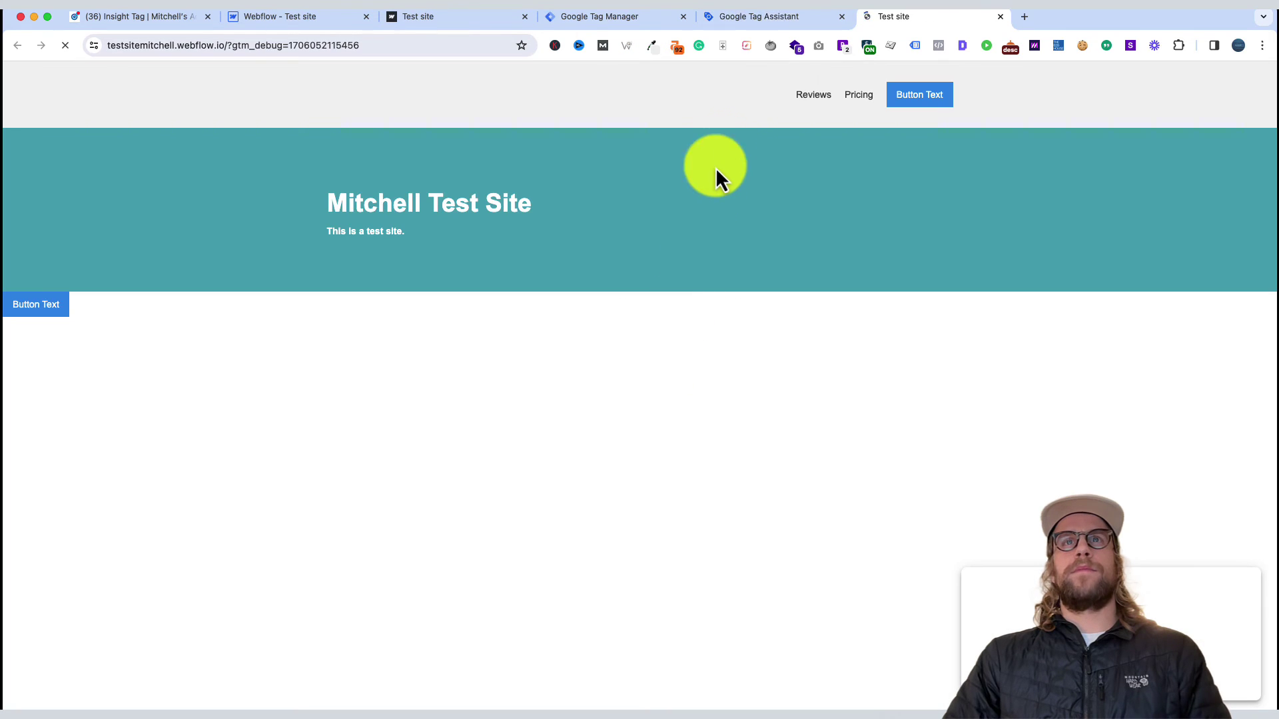
left_click(747, 22)
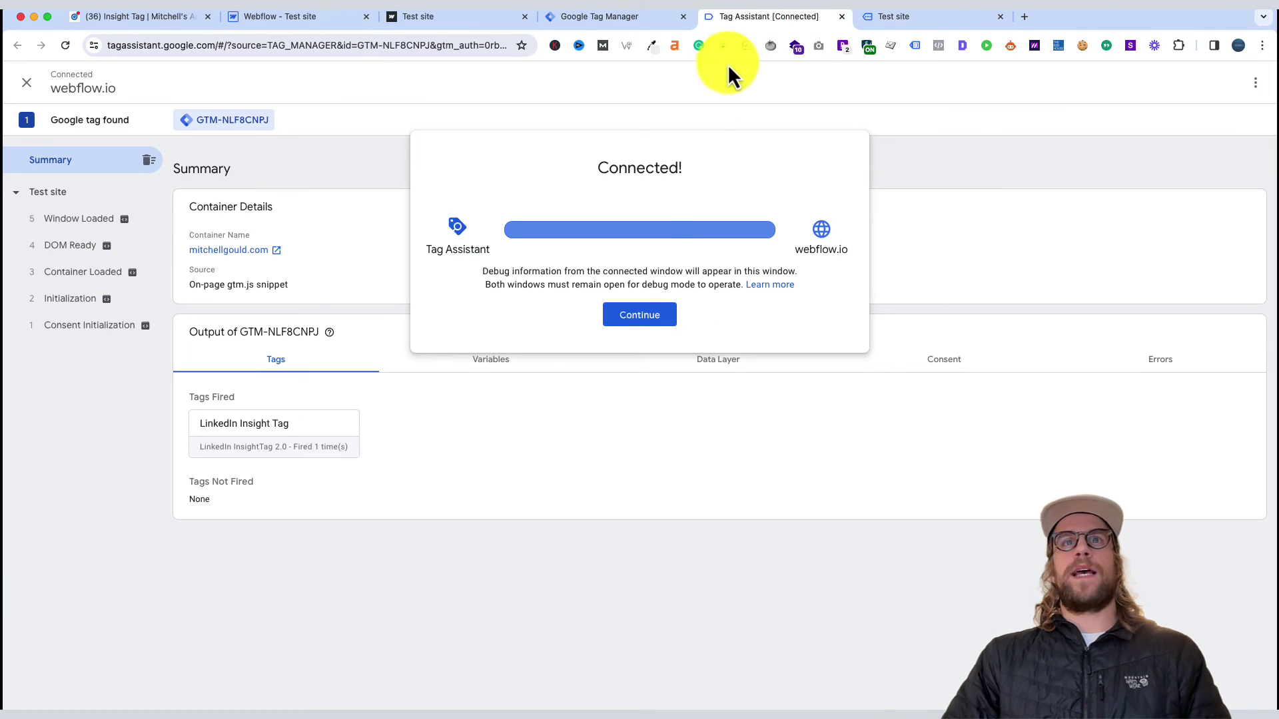
left_click(481, 379)
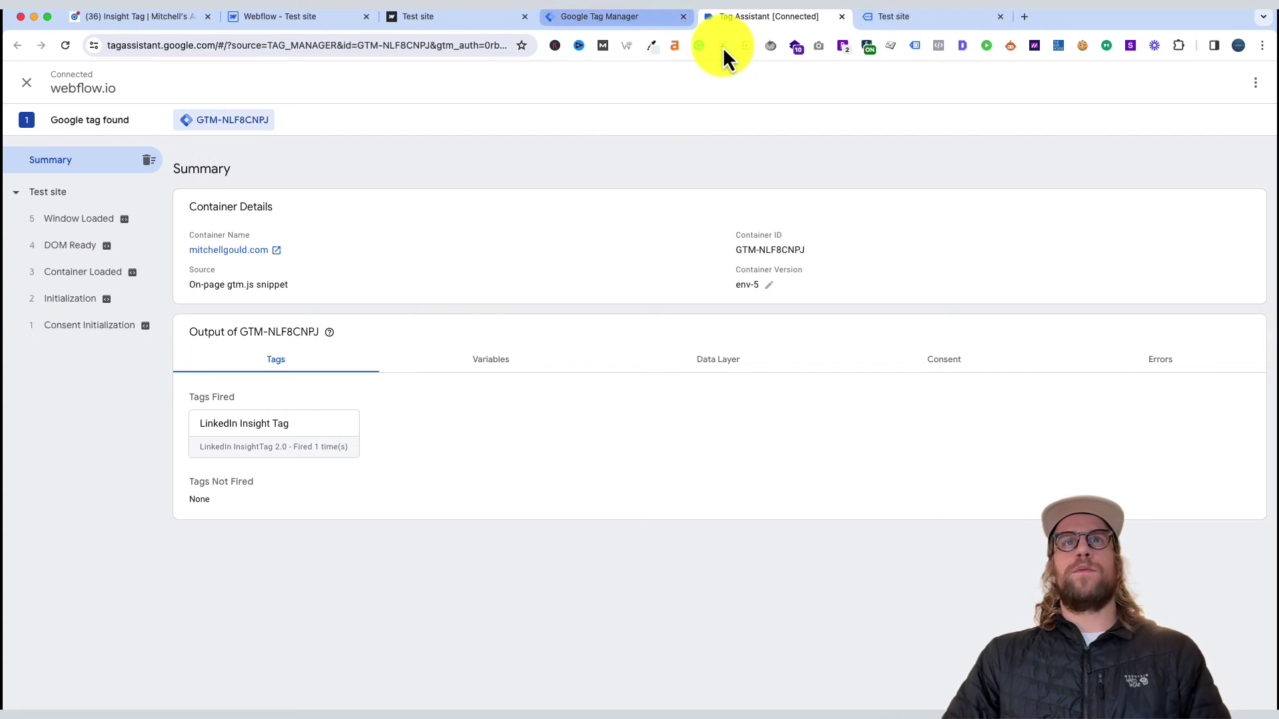
- Submit and publish the workspace changes as a version named 'Added Insight Tag'
left_click(659, 16)
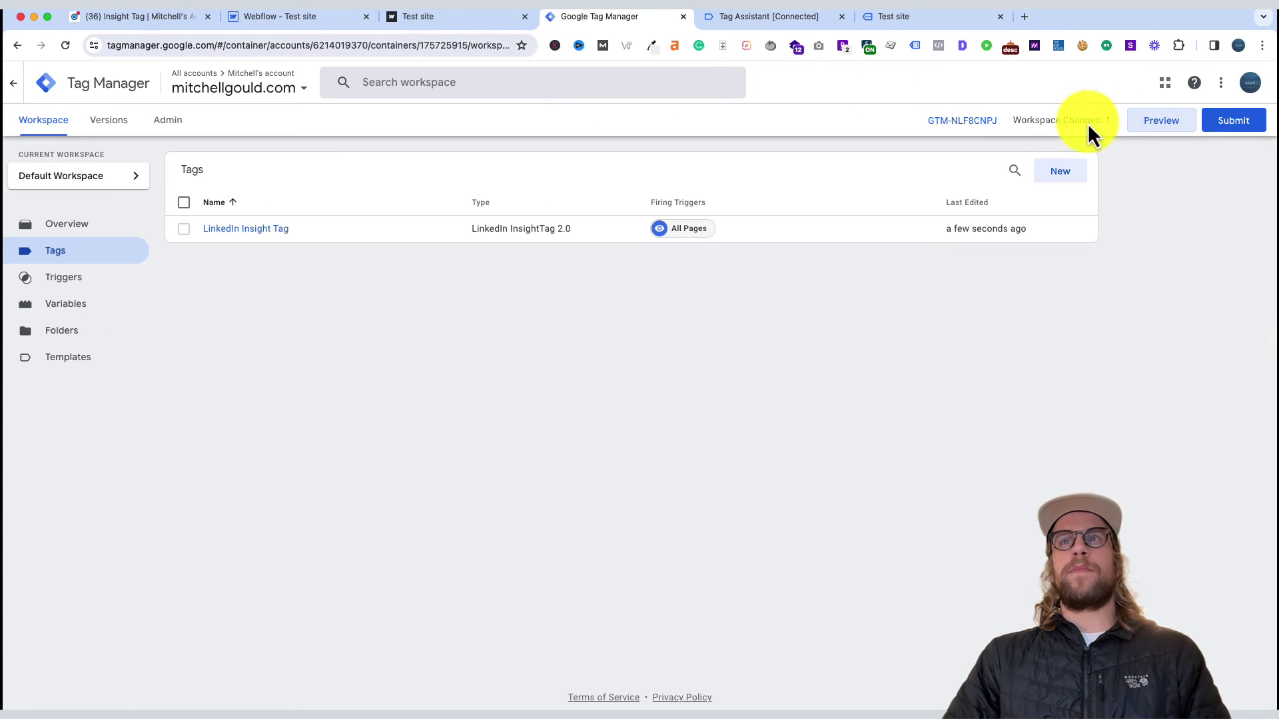
left_click(1233, 127)
left_click(583, 238)
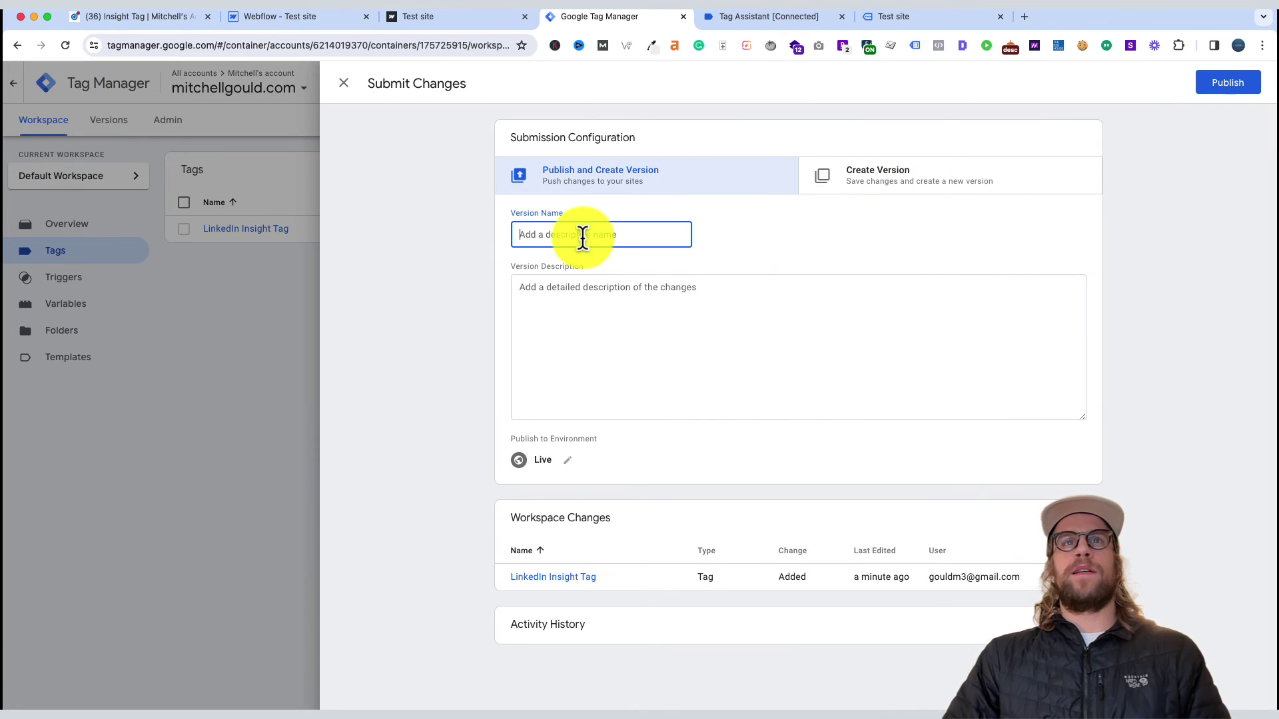
type("Added Insight Tag")
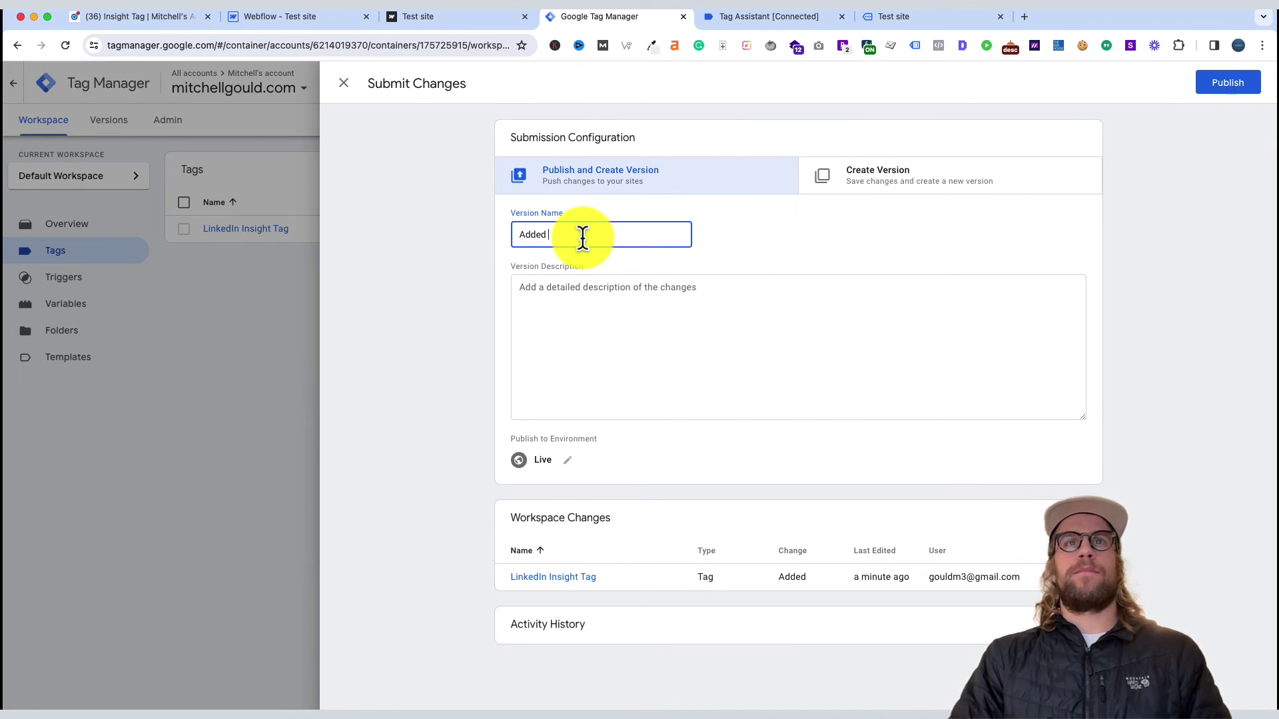
left_click(1224, 86)
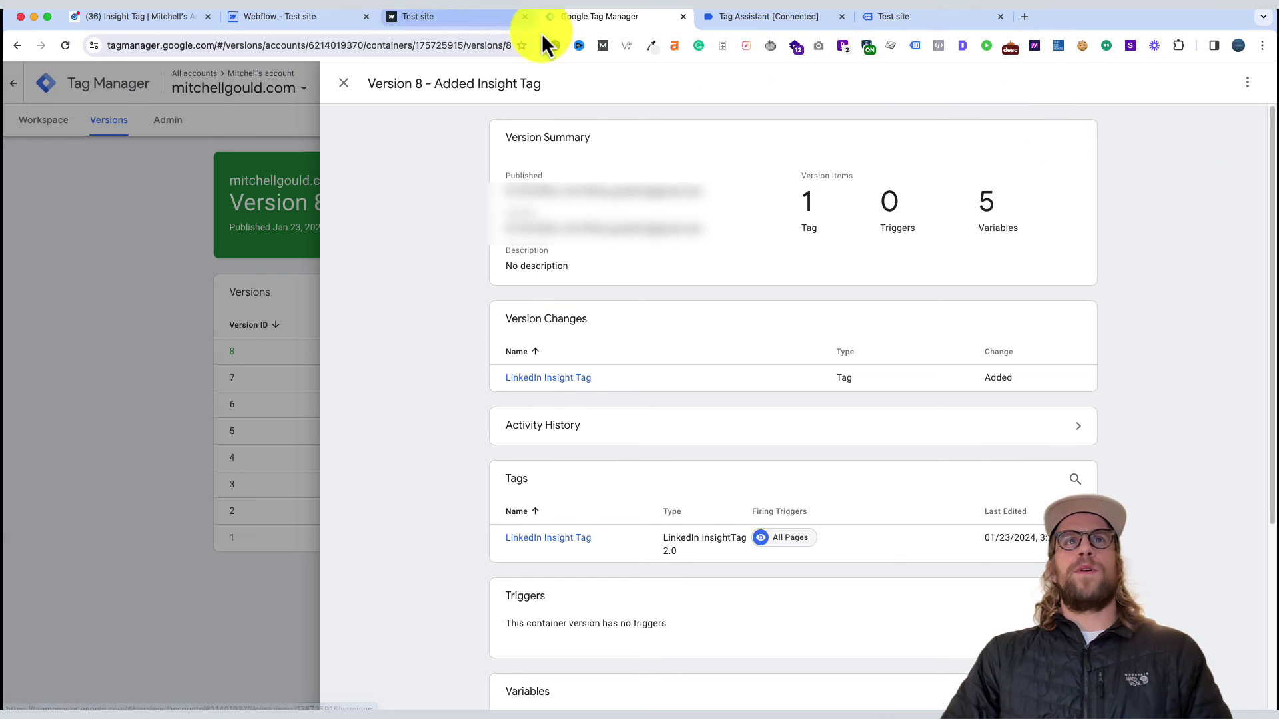
- Reload the live test site and run the Insight Tag Checker, which reports Status: Success
left_click(477, 20)
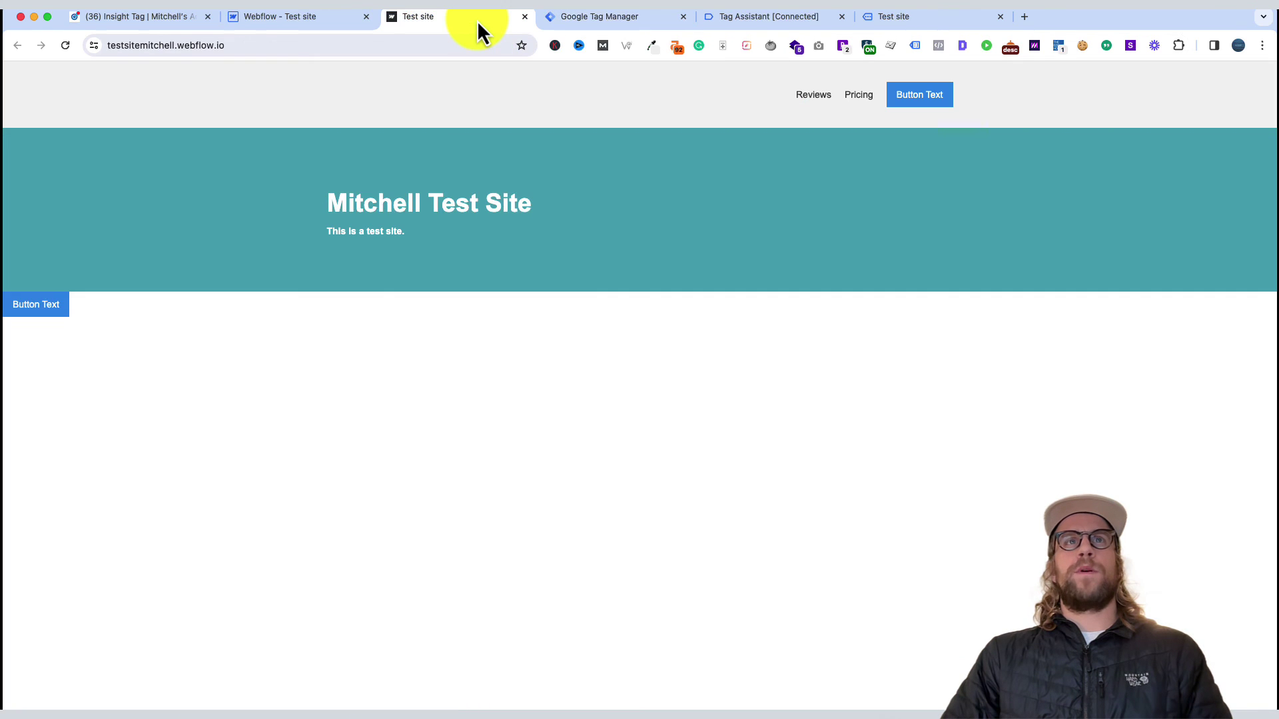
left_click(64, 45)
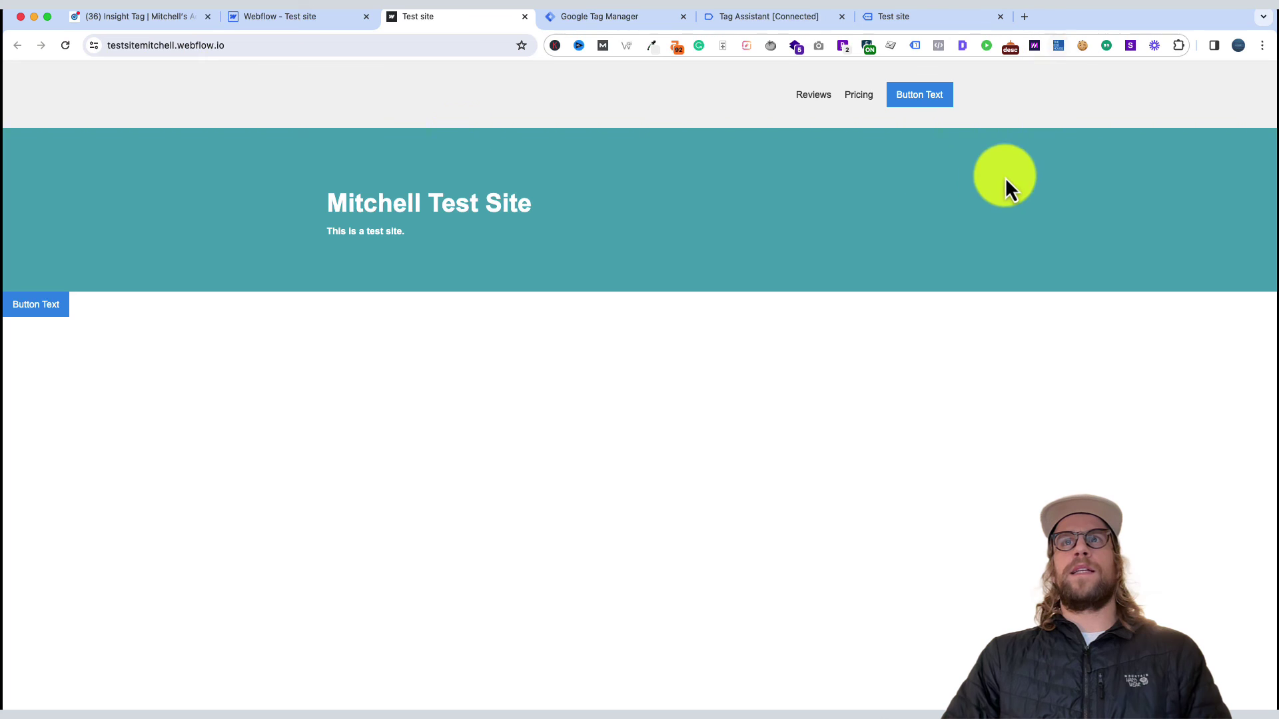
left_click(1058, 45)
left_click(973, 252)
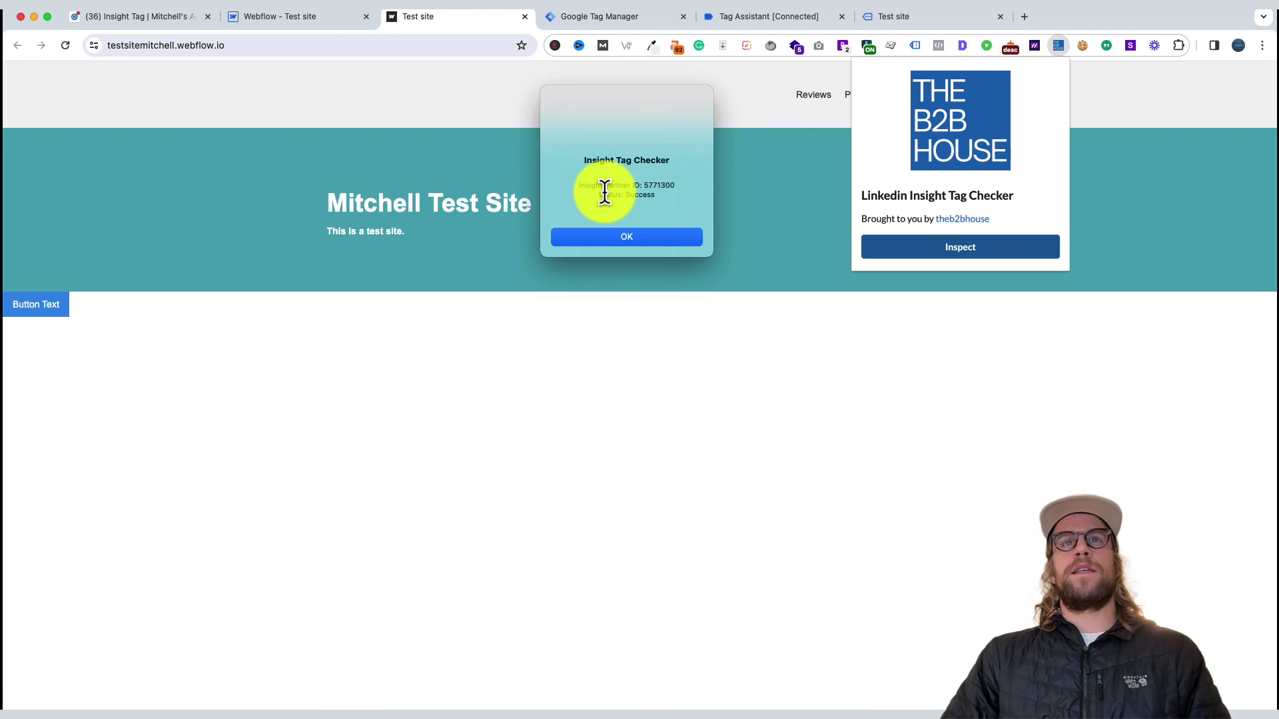
left_click(643, 237)
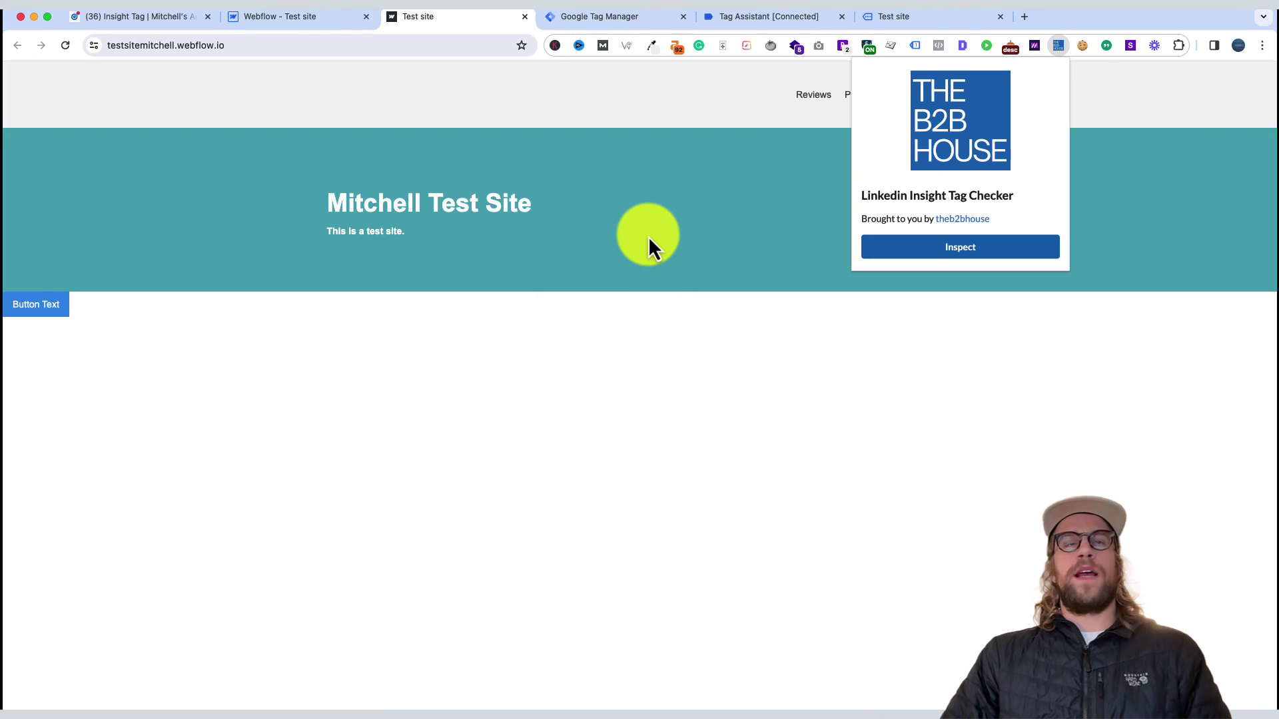